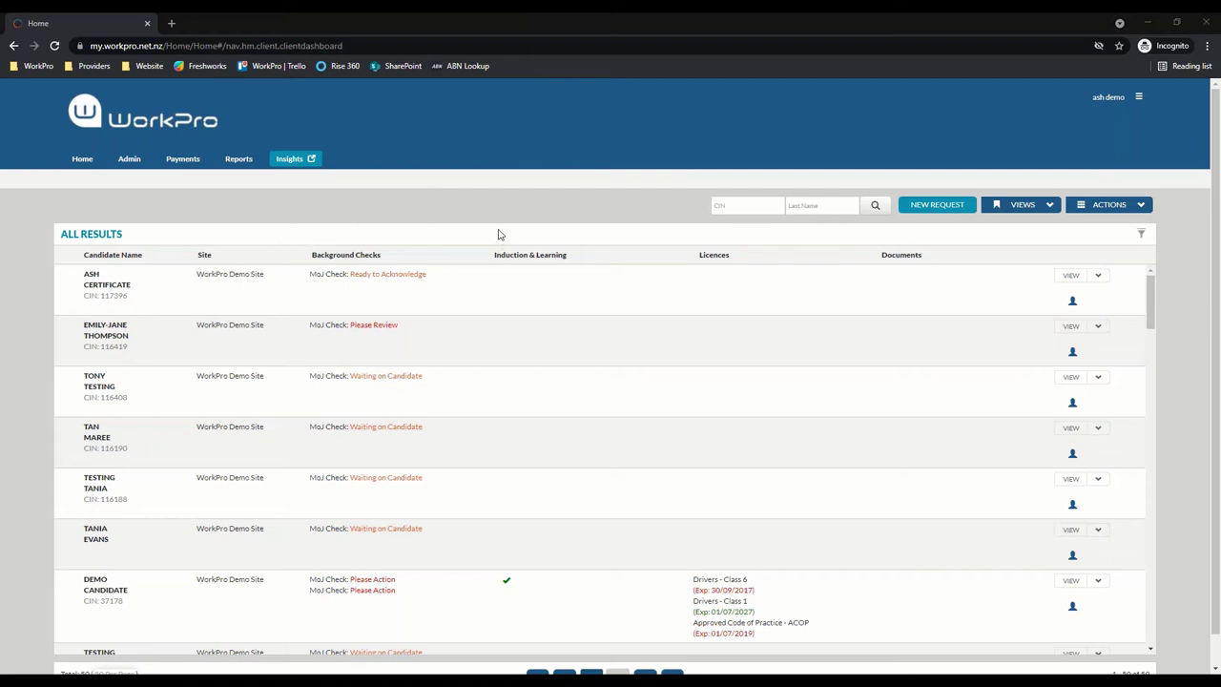
# Start a new request addressed to a new candidate and continue to the details form
pyautogui.click(935, 210)
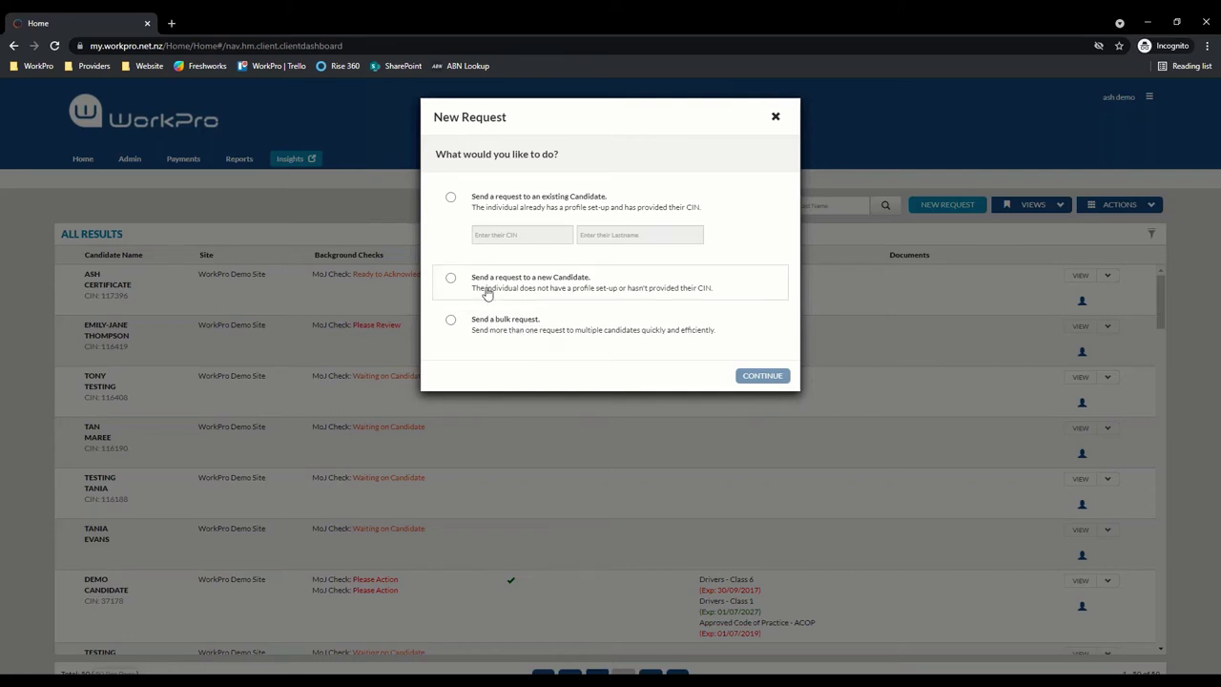
pyautogui.click(486, 294)
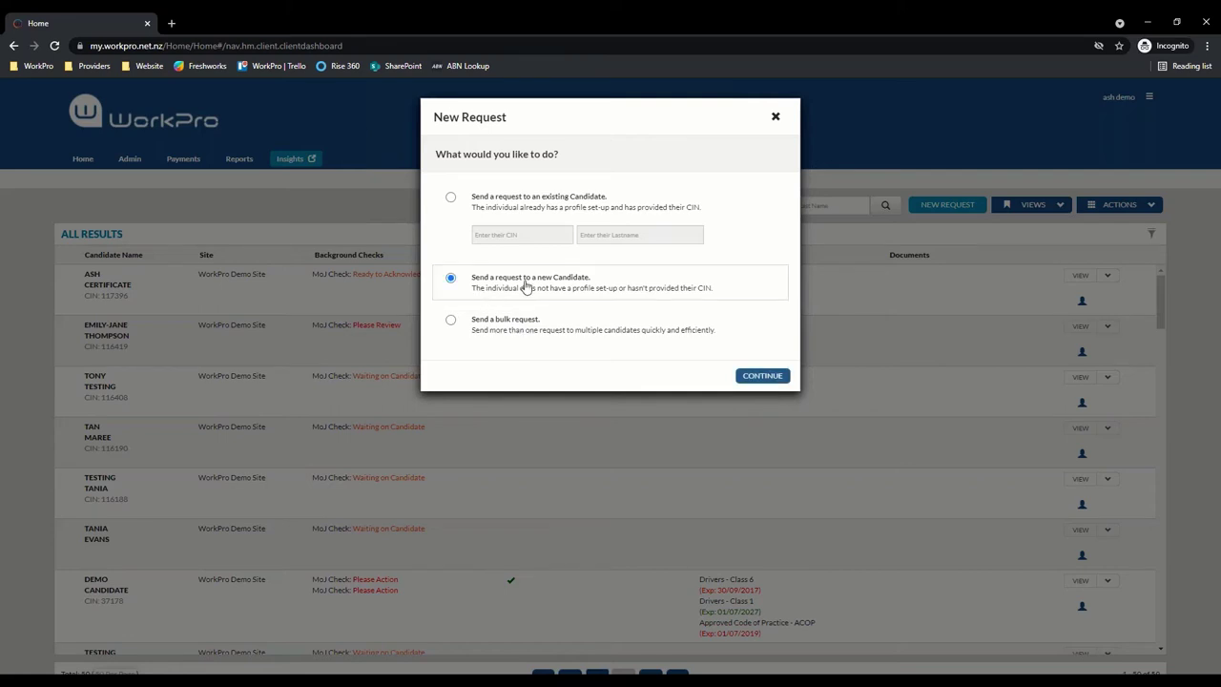
pyautogui.click(767, 376)
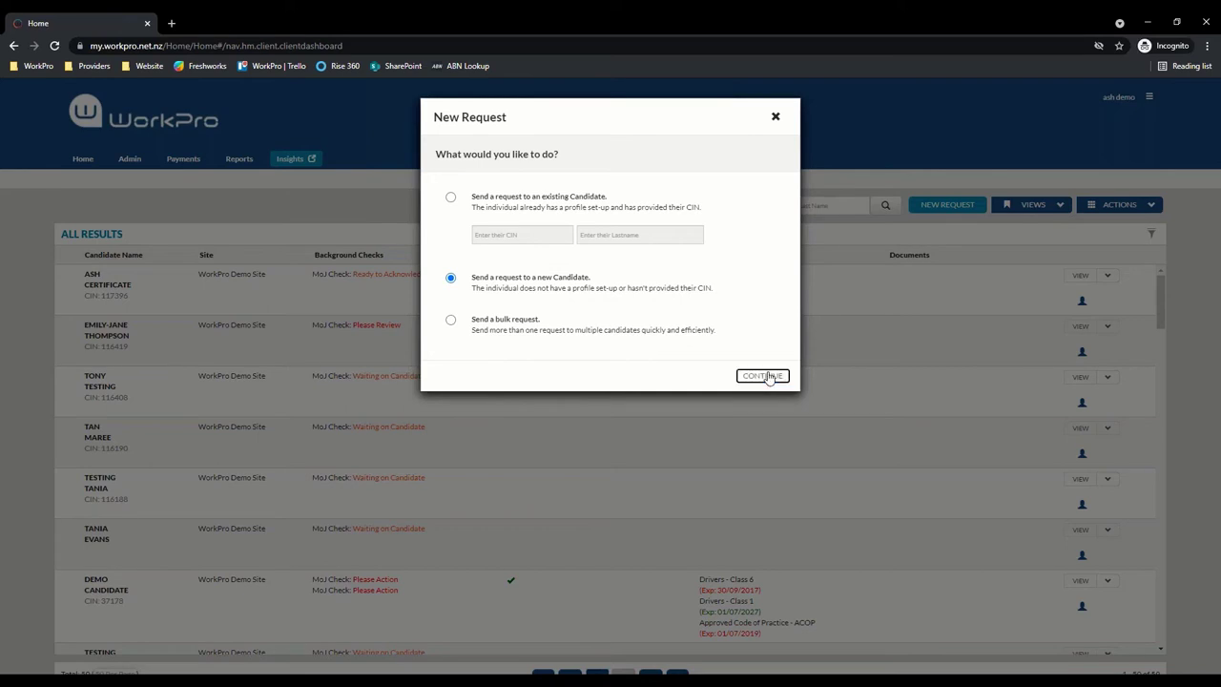
# Enter the new candidate's name and e-mail address
pyautogui.click(577, 243)
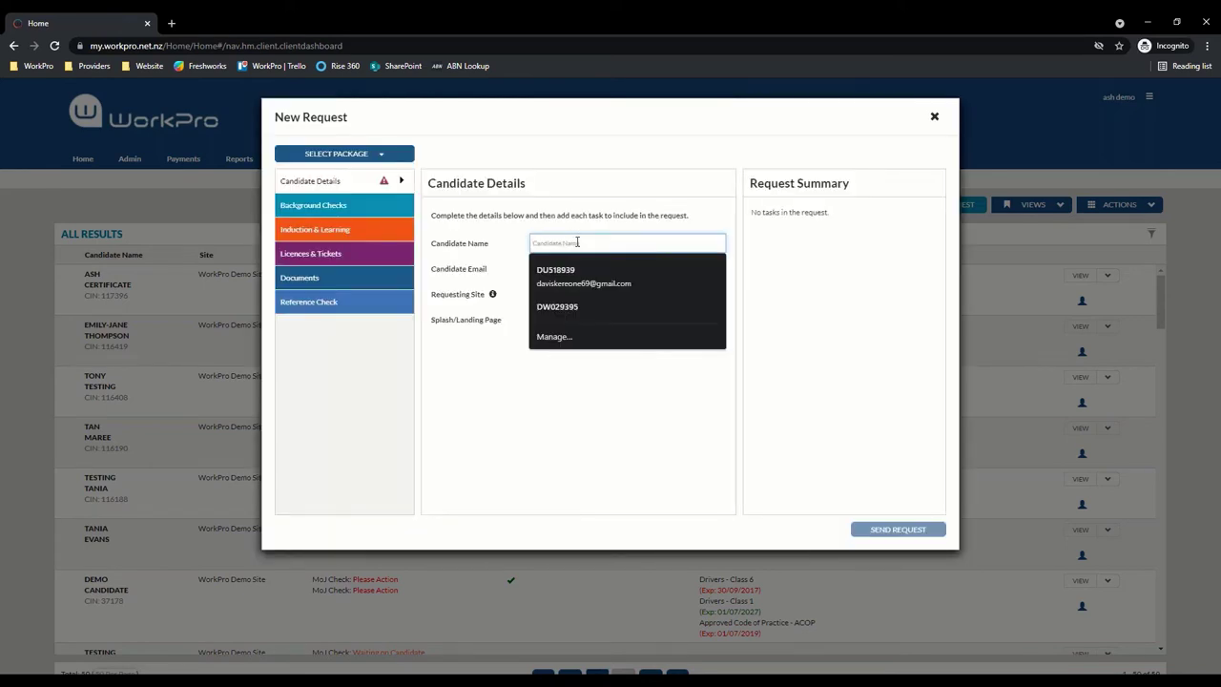
pyautogui.write('ash')
pyautogui.press('Tab')
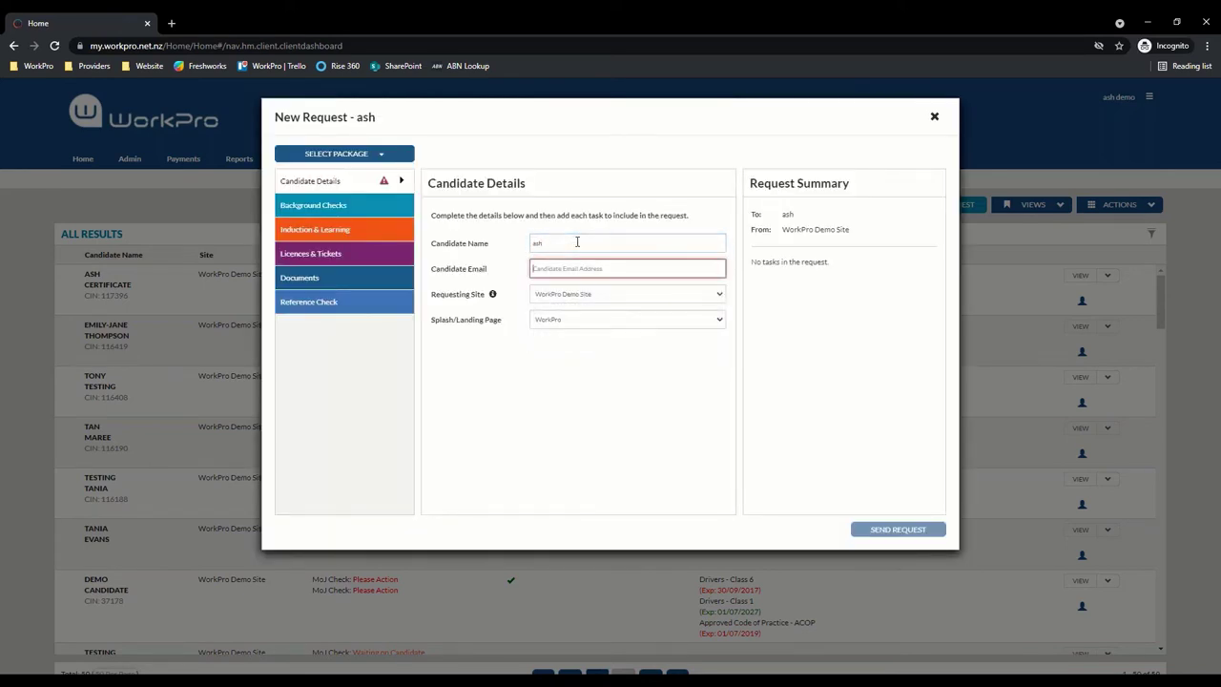
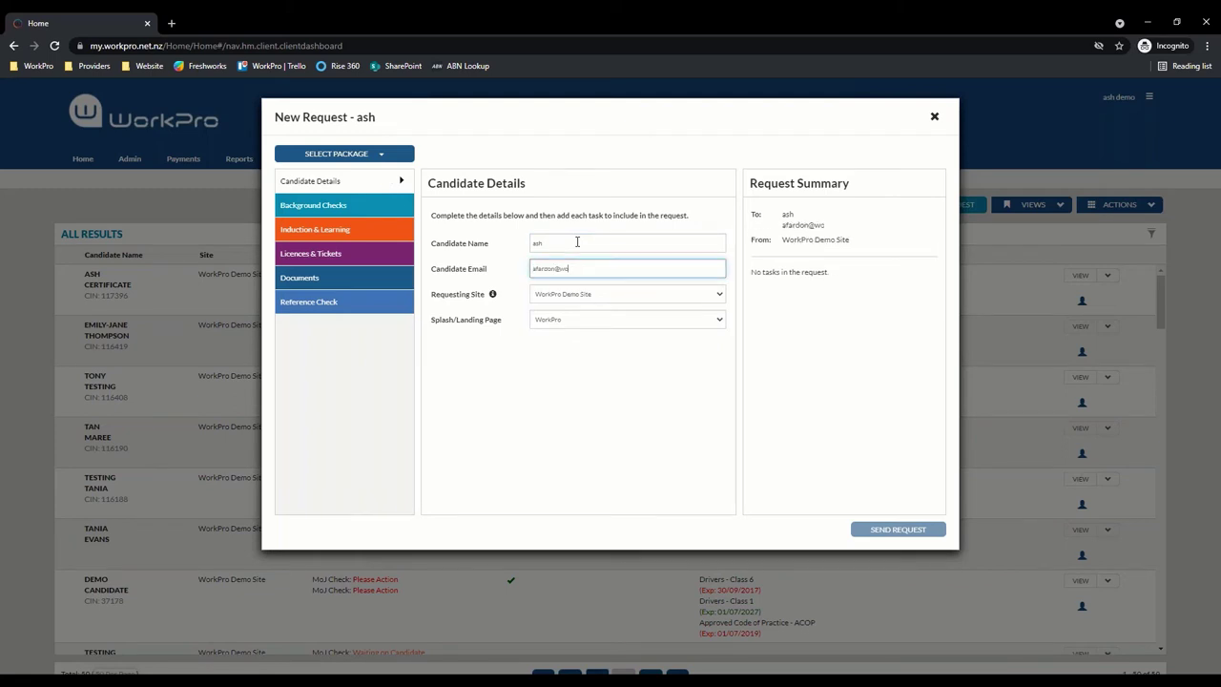
# Add a Ministry of Justice Check under Background Checks, keeping payment set to Yes
pyautogui.click(325, 214)
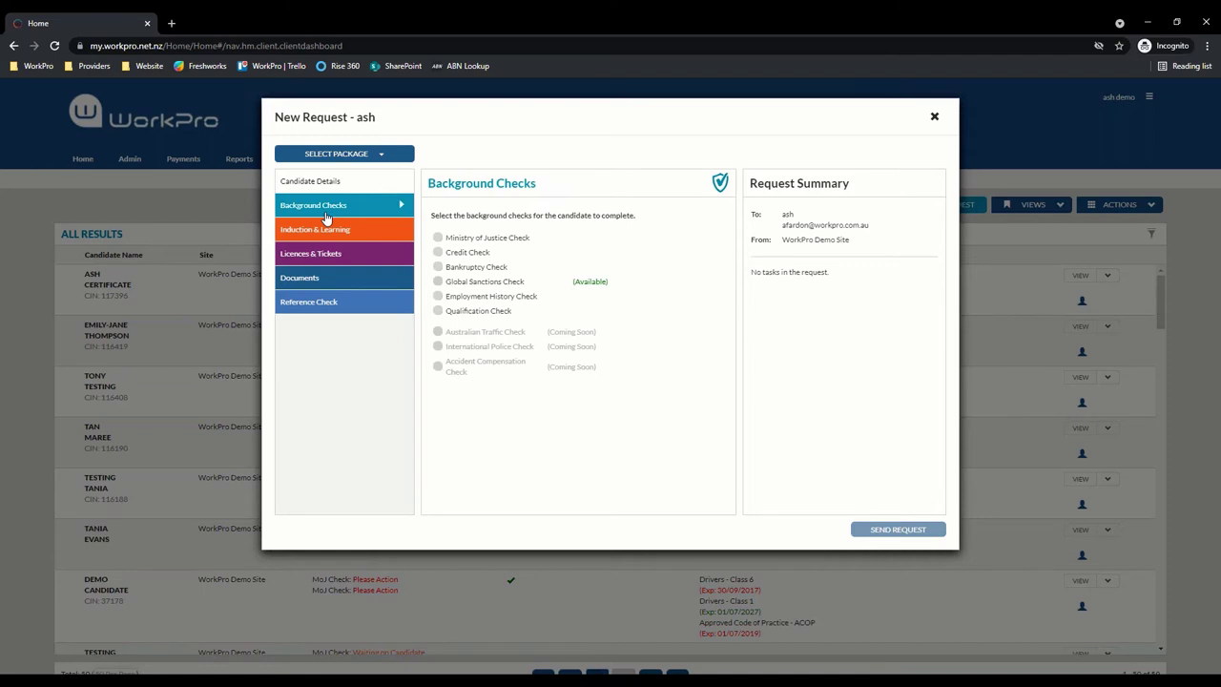
pyautogui.click(499, 239)
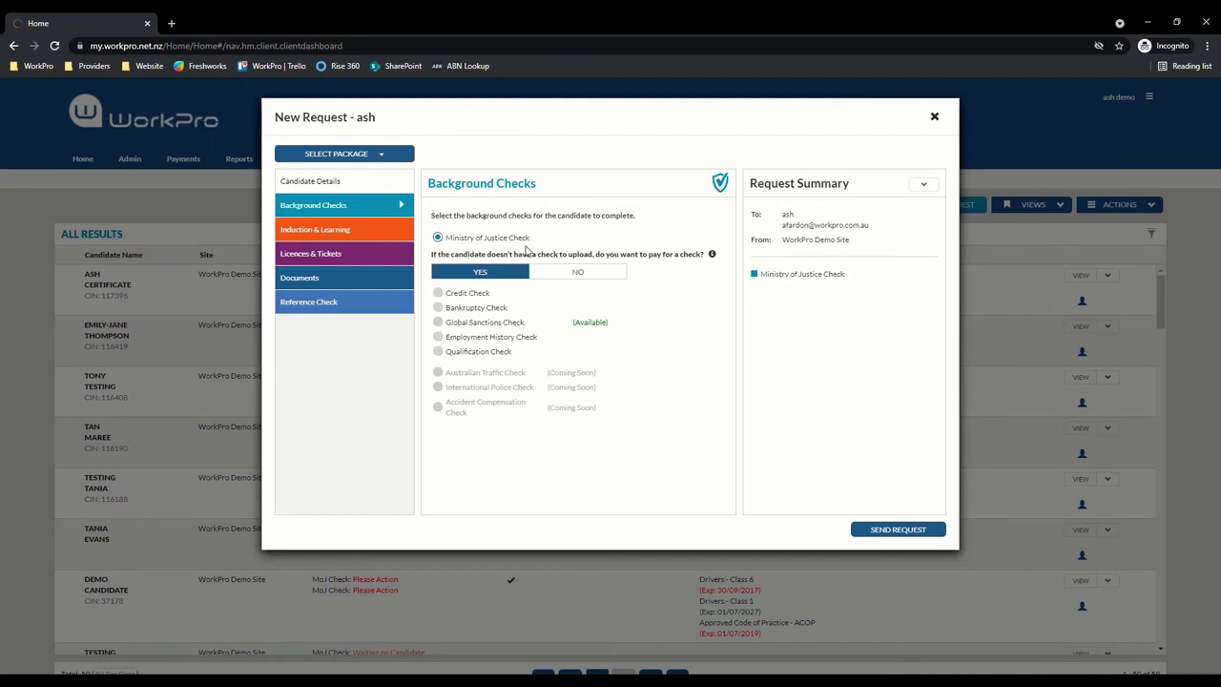
pyautogui.moveTo(431, 213); pyautogui.dragTo(448, 256)
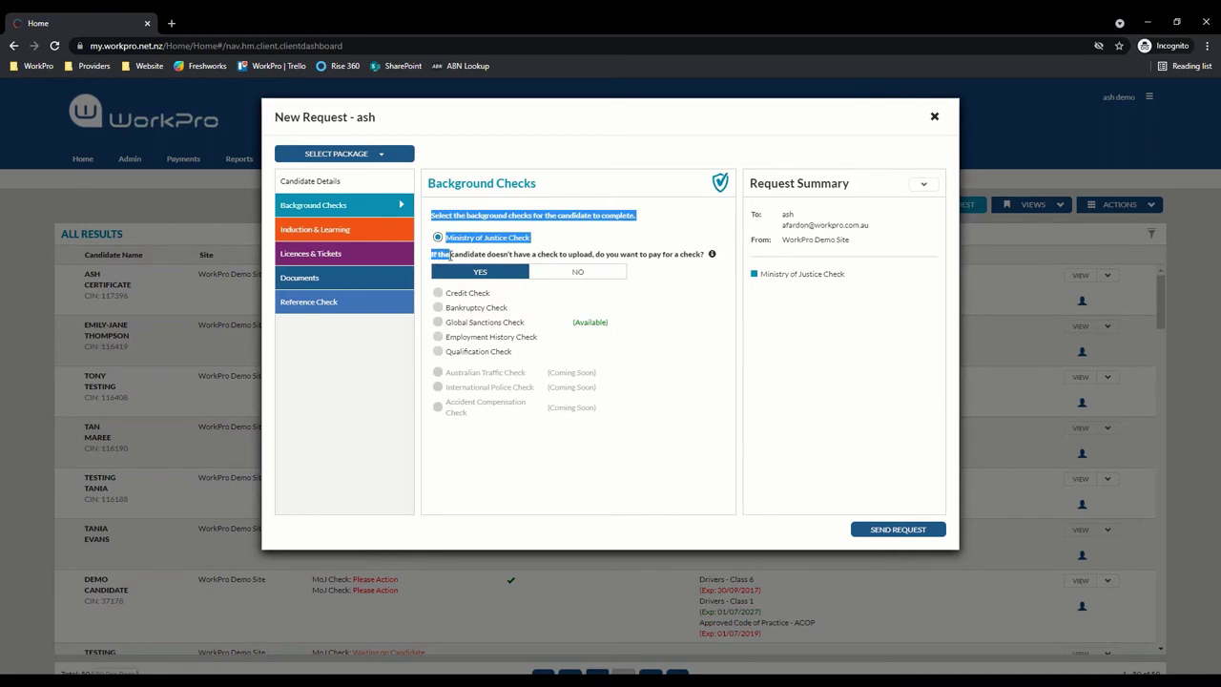
pyautogui.click(449, 255)
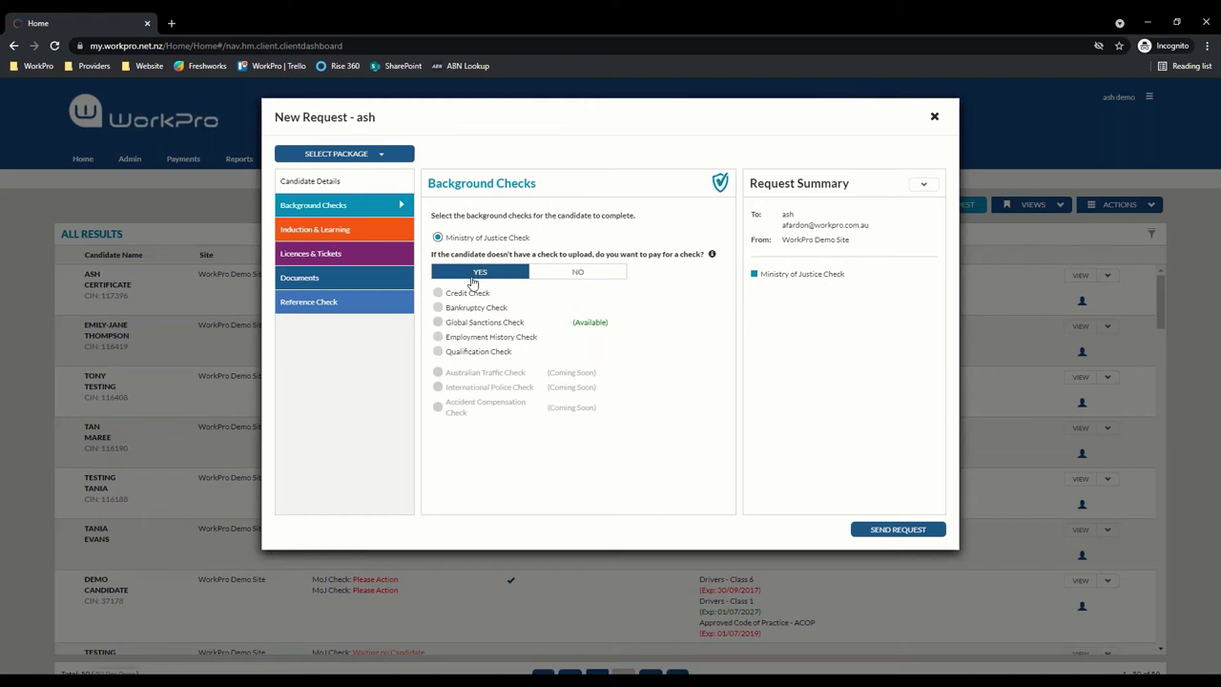
# Send the request, note the new candidate's token in Track Requests, then log out
pyautogui.click(899, 530)
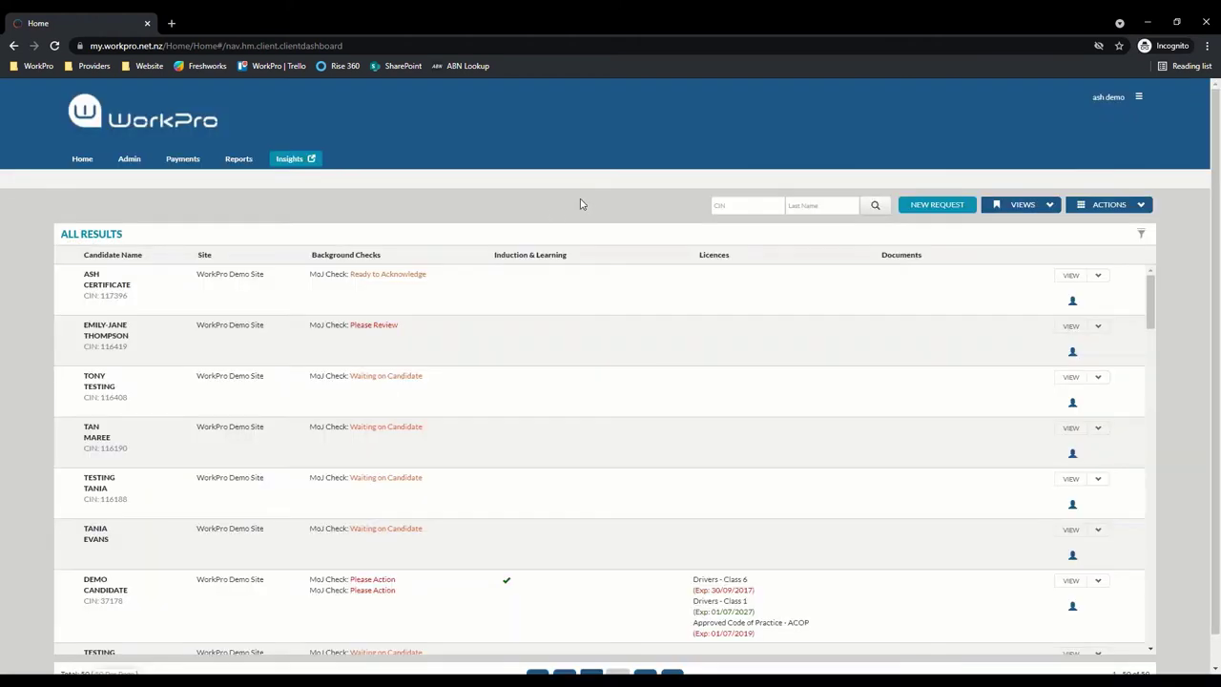
pyautogui.click(1143, 208)
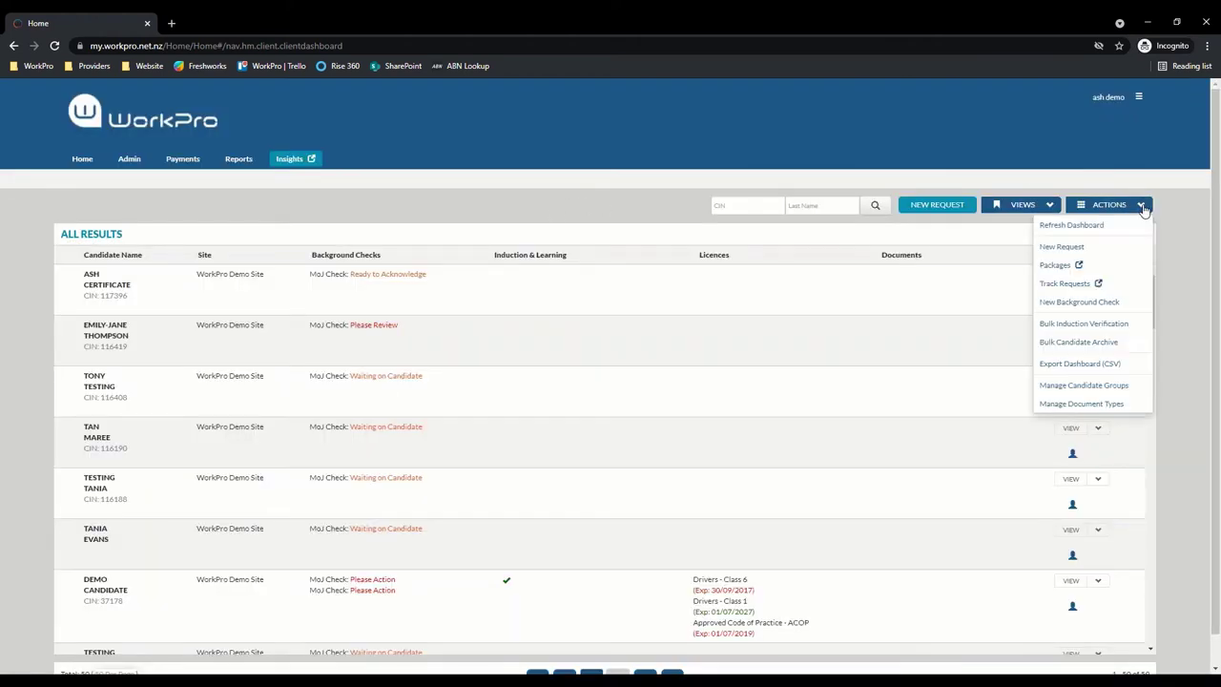
pyautogui.click(1066, 284)
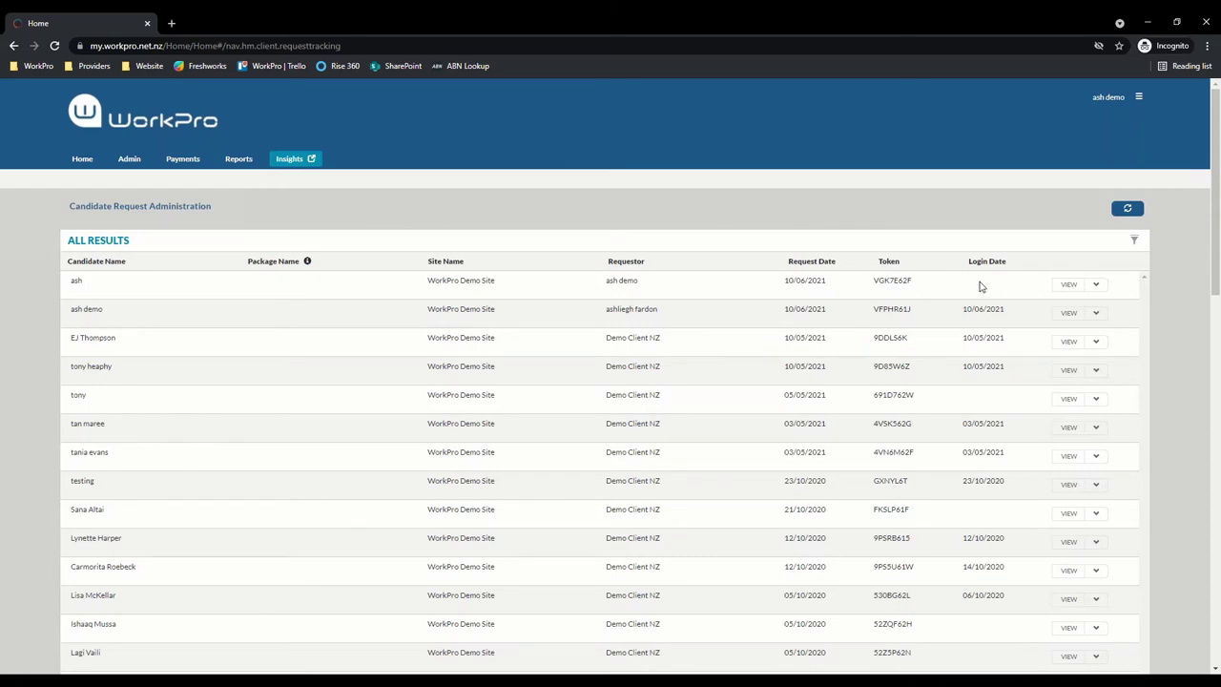
pyautogui.doubleClick(893, 281)
pyautogui.hotkey('ctrl', 'c')
pyautogui.click(972, 272)
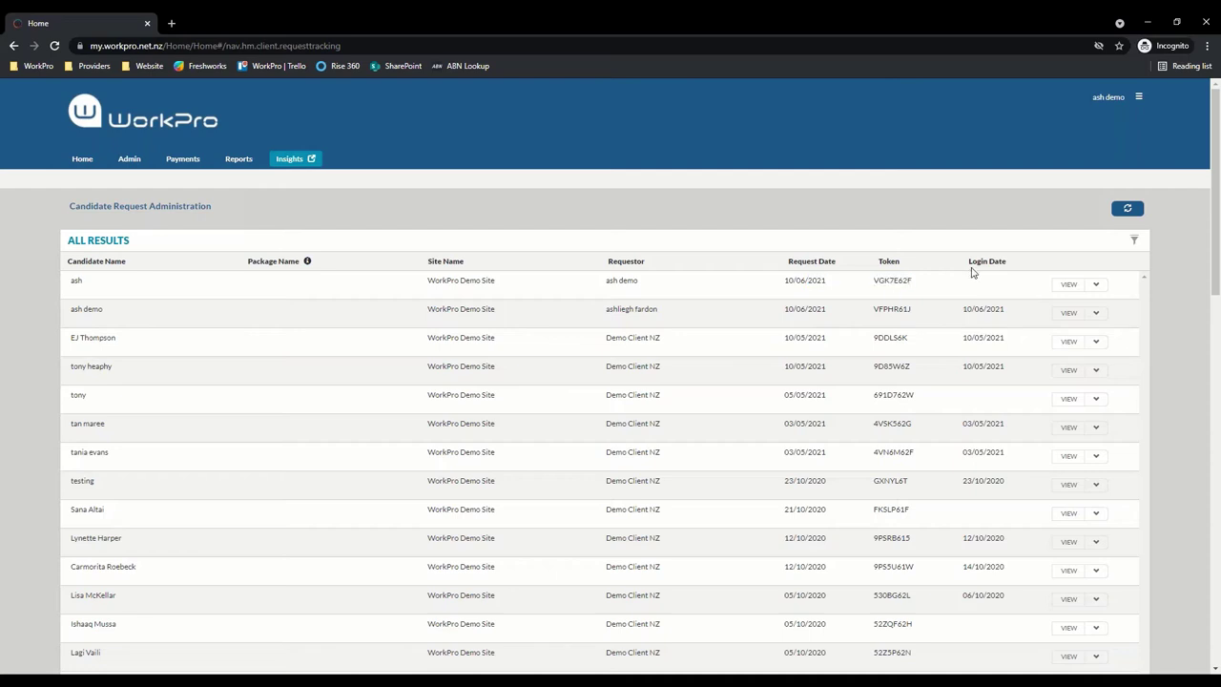
pyautogui.click(1139, 98)
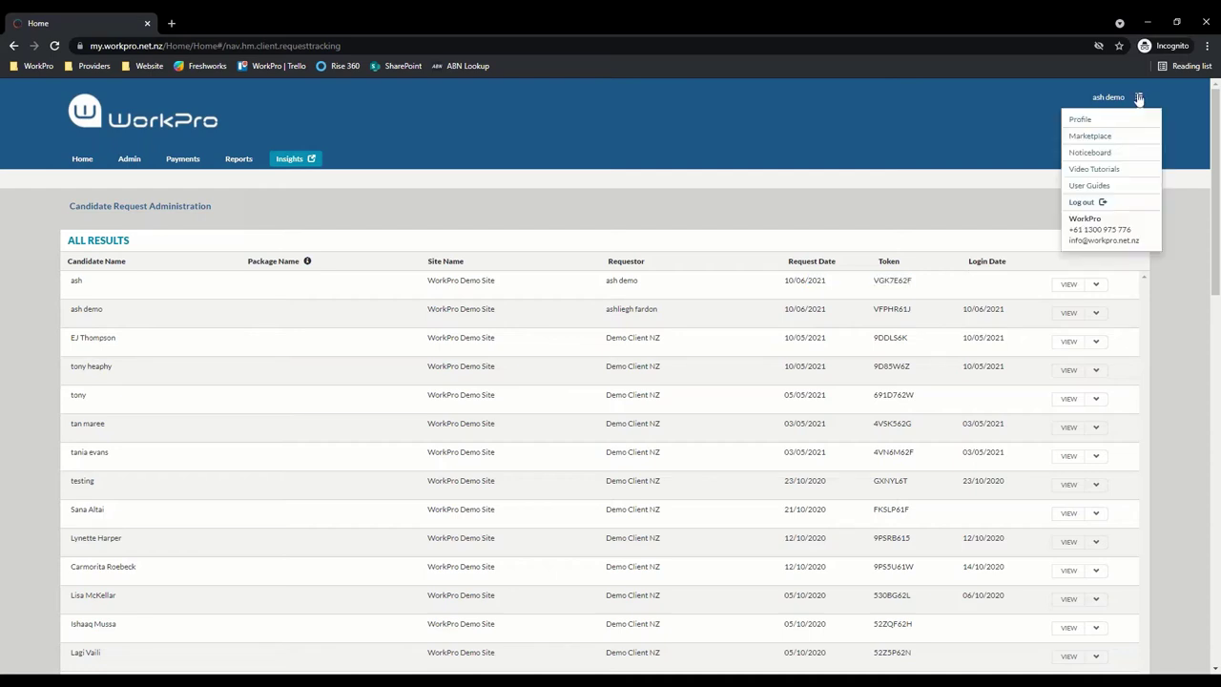
pyautogui.click(1082, 203)
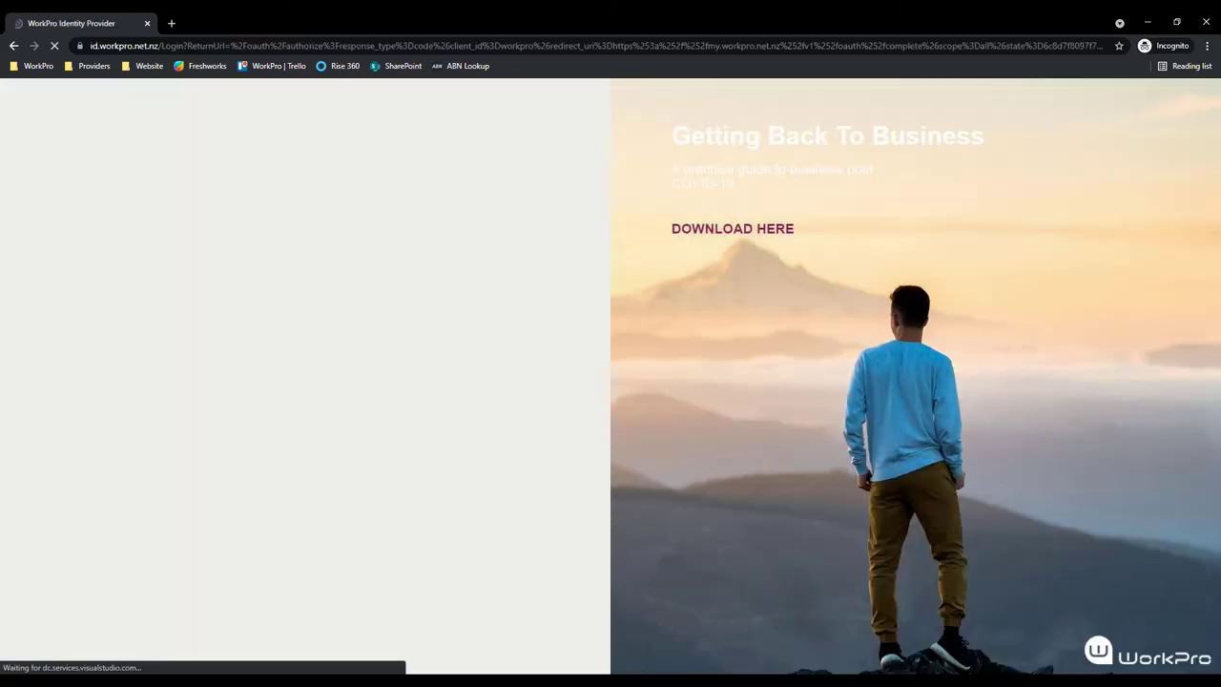
# Log in with the demo candidate's username and password
pyautogui.click(353, 246)
pyautogui.write('ash')
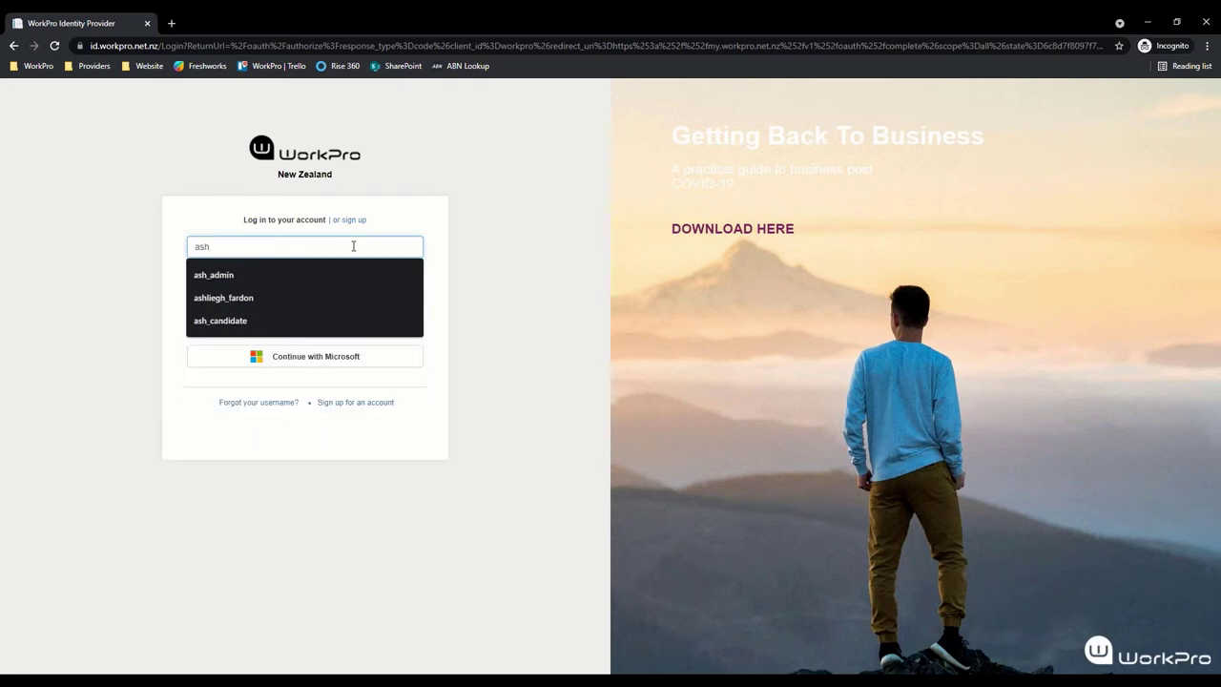
pyautogui.write('_democandid')
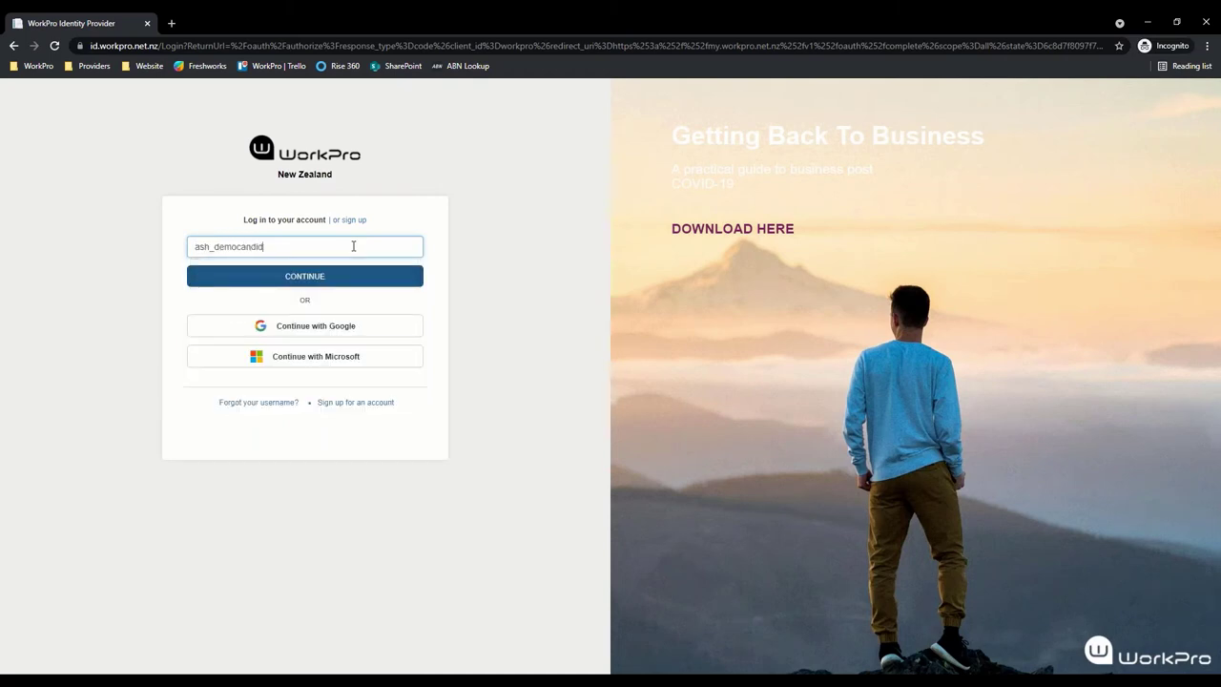
pyautogui.write('ate')
pyautogui.press('Return')
pyautogui.write('••••••')
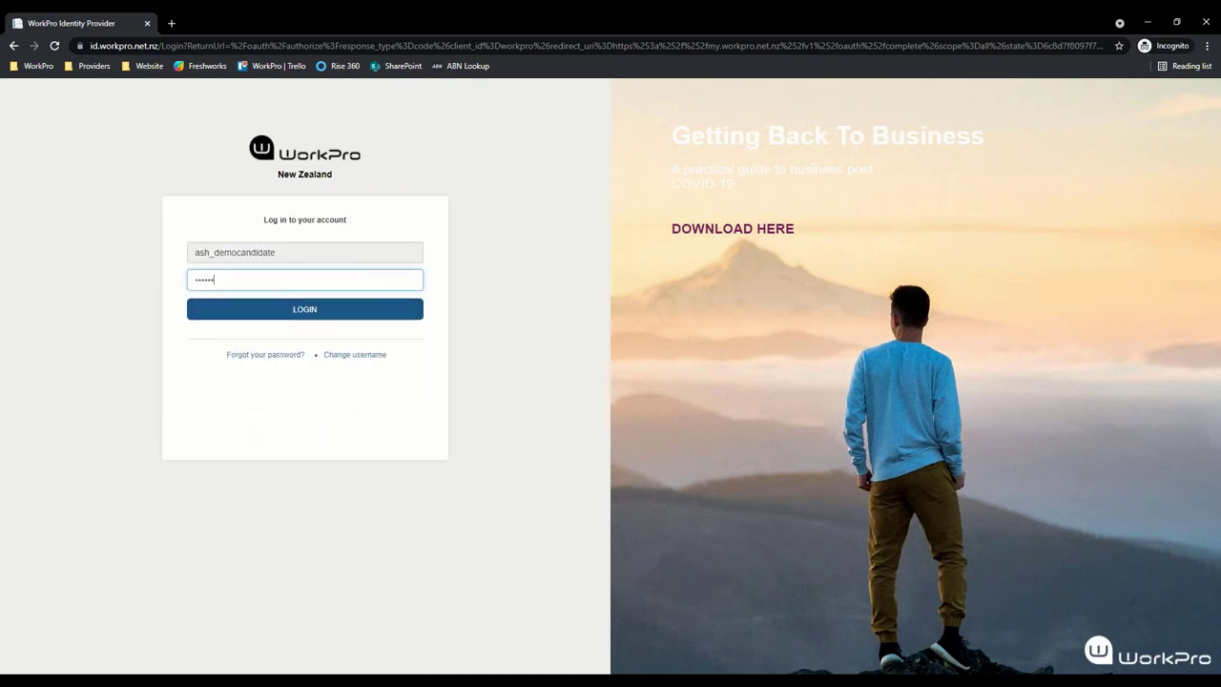
pyautogui.write('••••••')
pyautogui.press('Return')
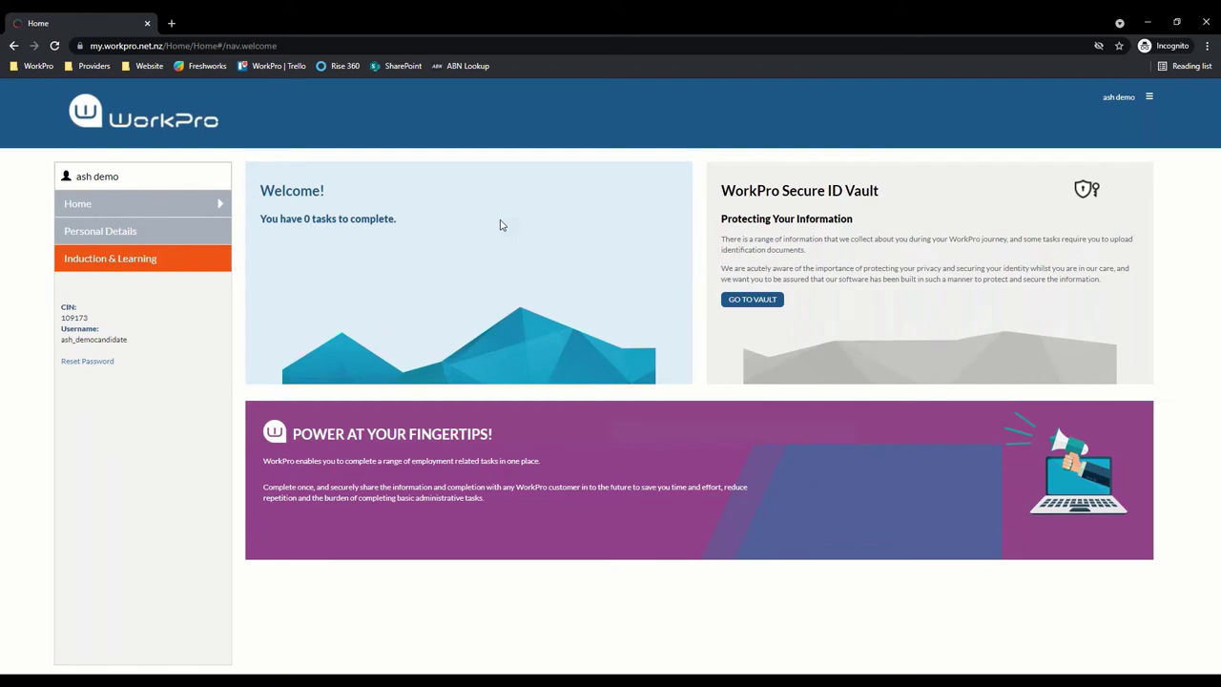
# Start a new session by pasting the request token
pyautogui.click(53, 46)
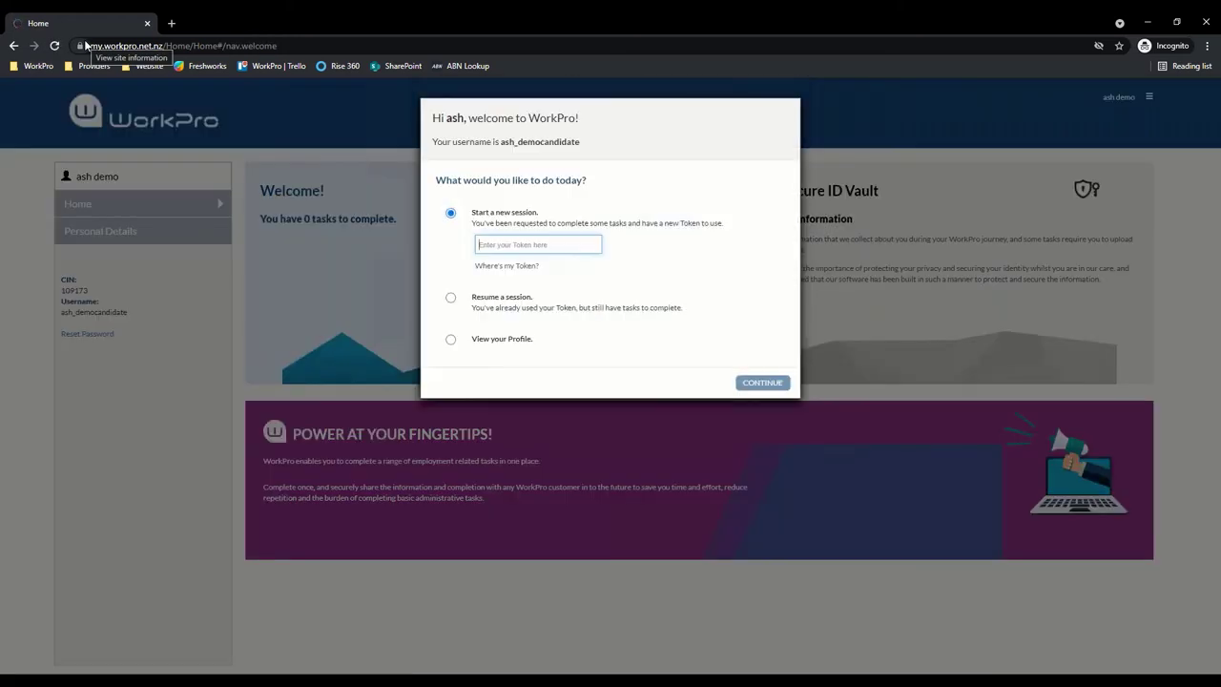
pyautogui.hotkey('ctrl', 'v')
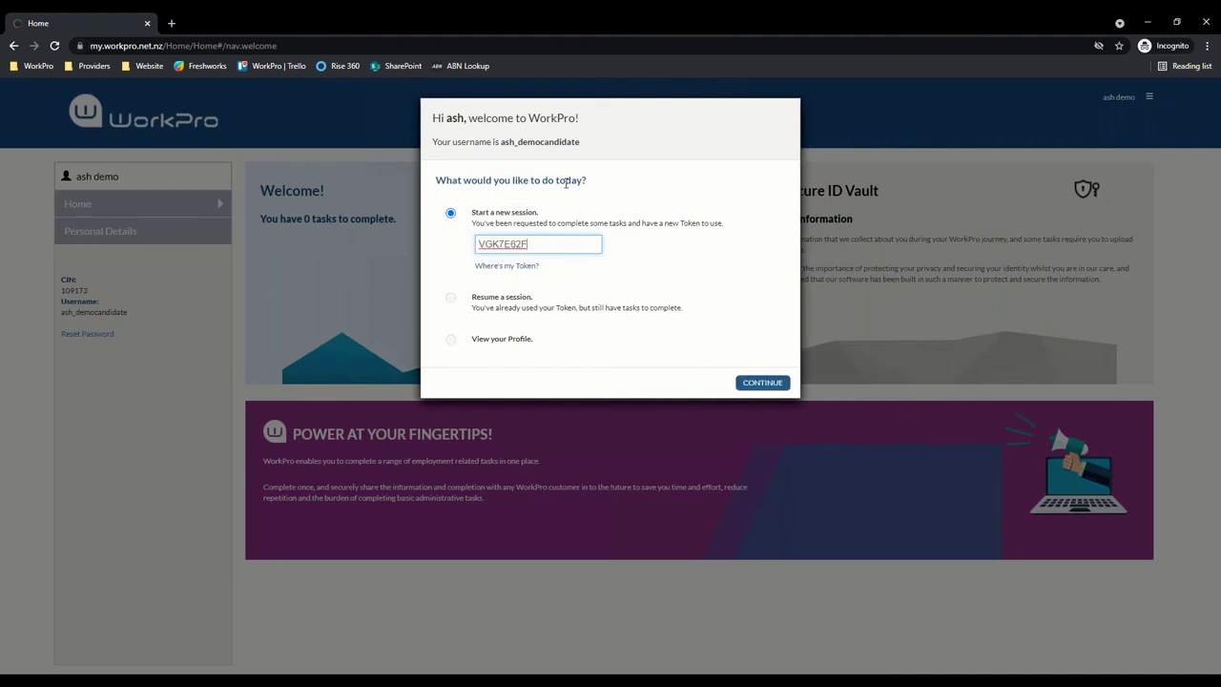
pyautogui.click(763, 384)
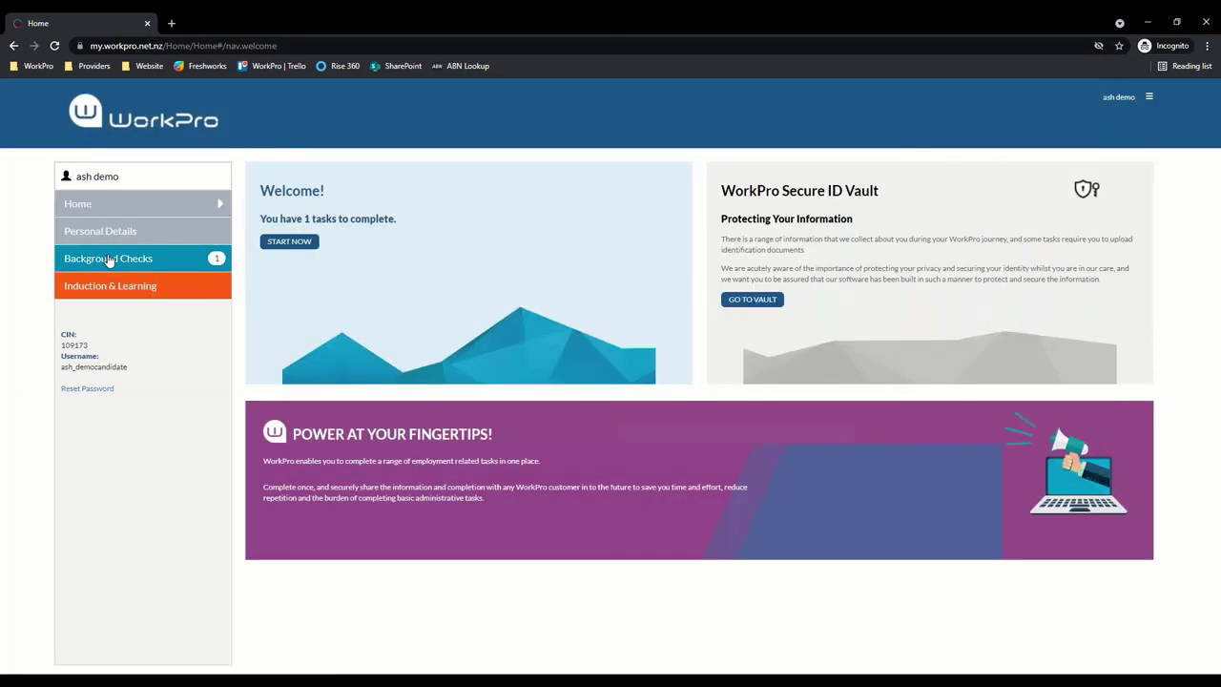
# Choose Share Existing on the Ministry of Justice Check row under Background Checks
pyautogui.click(110, 260)
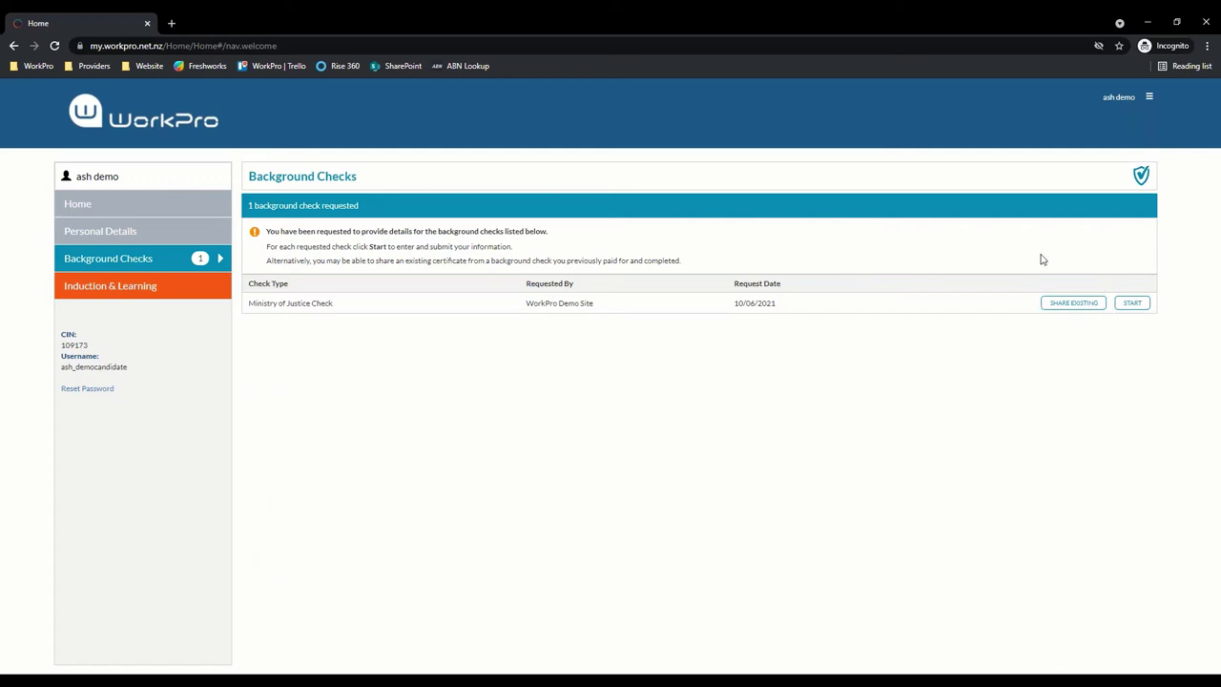
pyautogui.click(1065, 305)
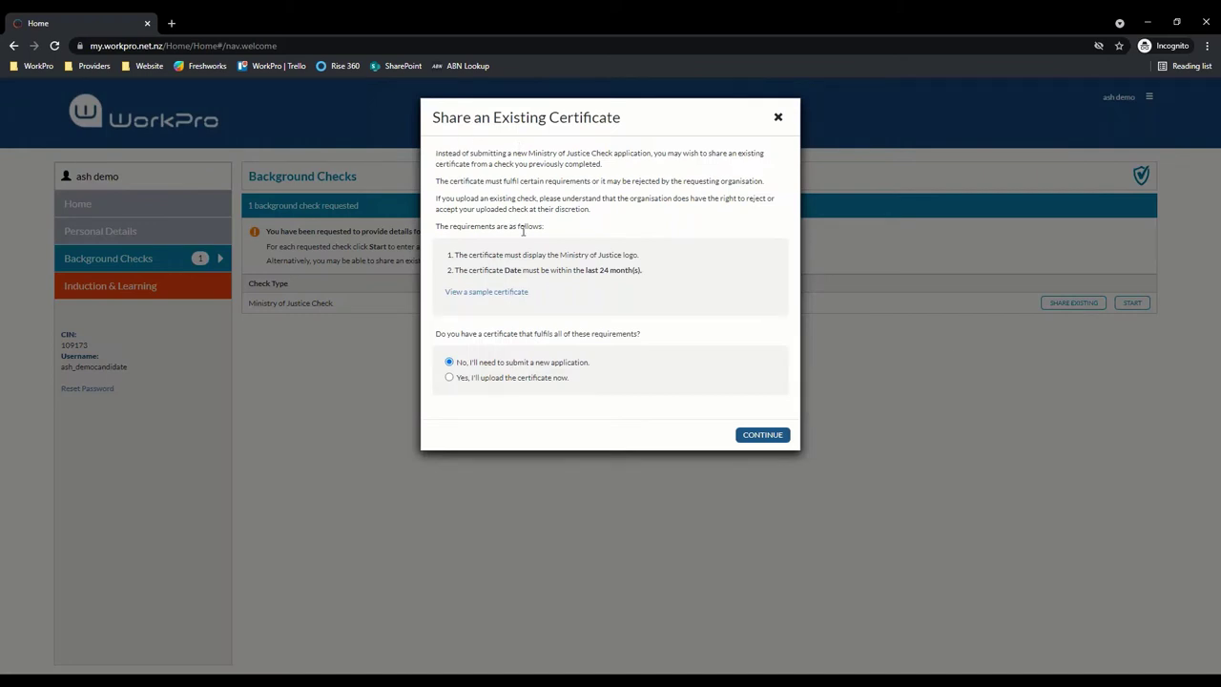
pyautogui.moveTo(642, 271); pyautogui.dragTo(444, 271)
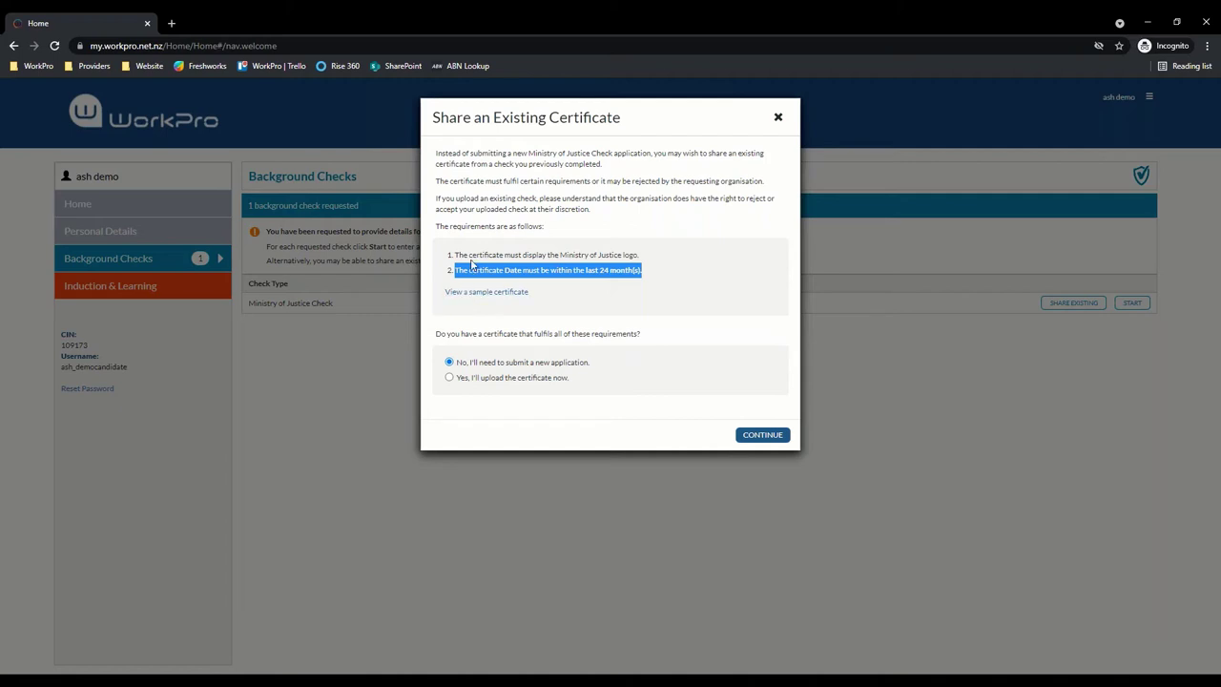
# Try a certificate with release date 10/06/2017, then opt to submit a new application
pyautogui.click(449, 378)
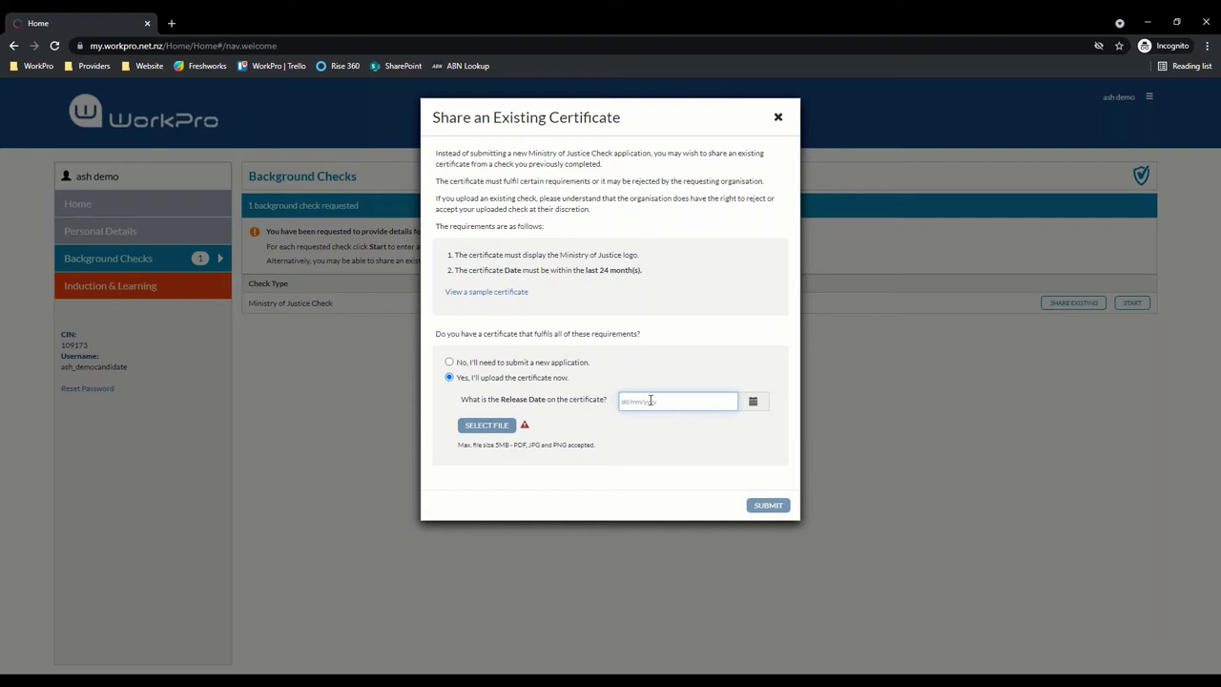
pyautogui.moveTo(586, 270); pyautogui.dragTo(646, 281)
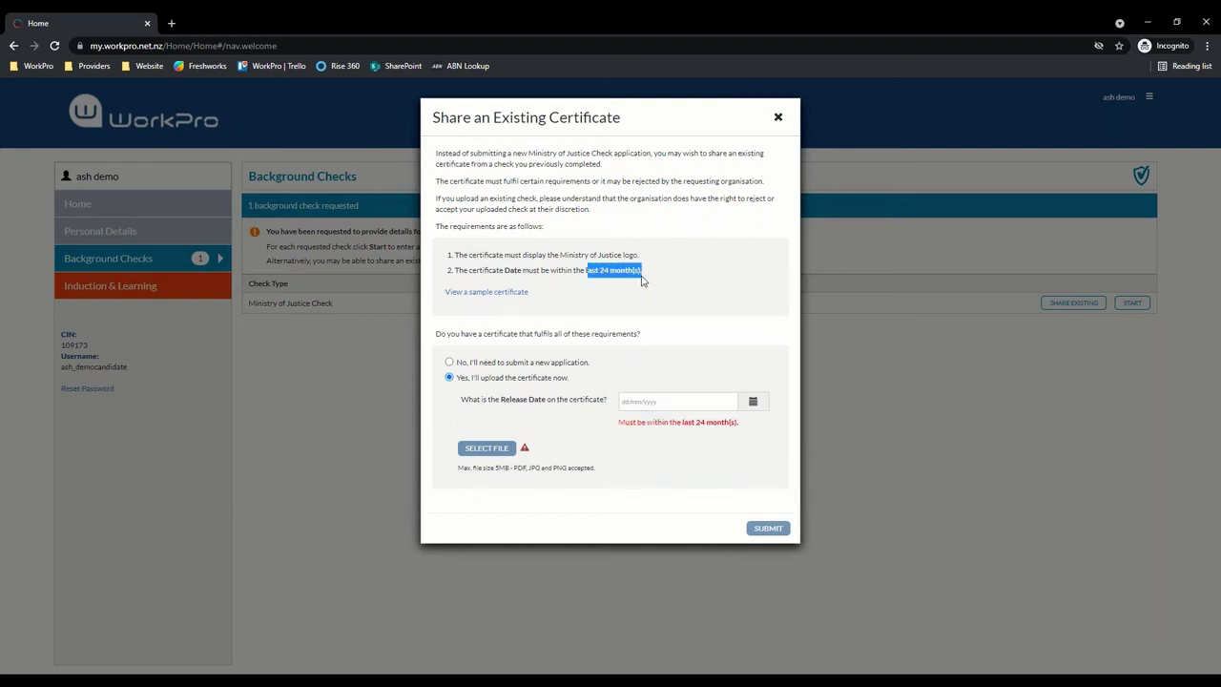
pyautogui.click(644, 401)
pyautogui.write('10/')
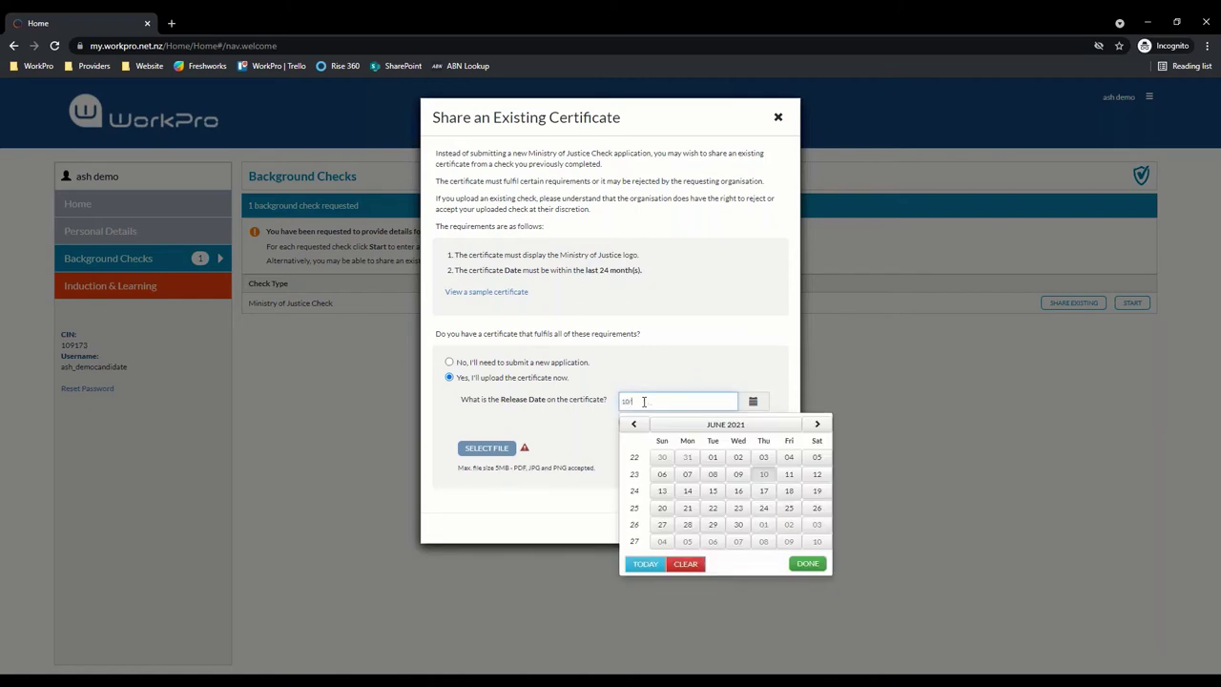
pyautogui.write('06/2017')
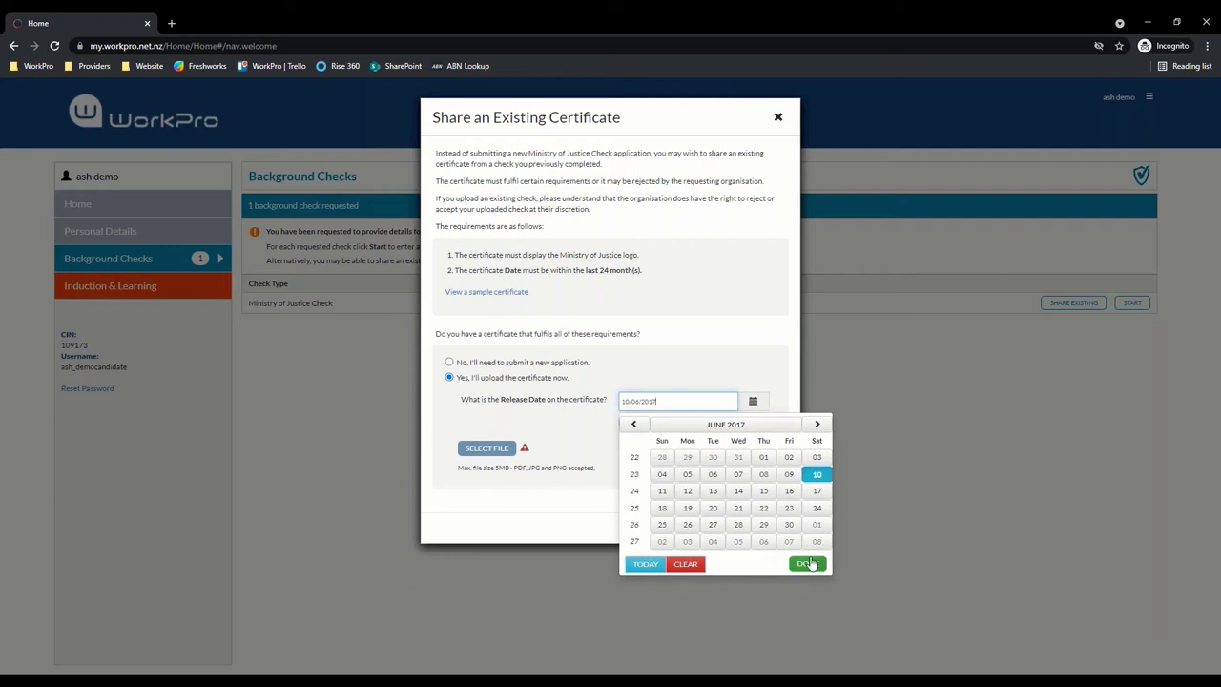
pyautogui.click(807, 564)
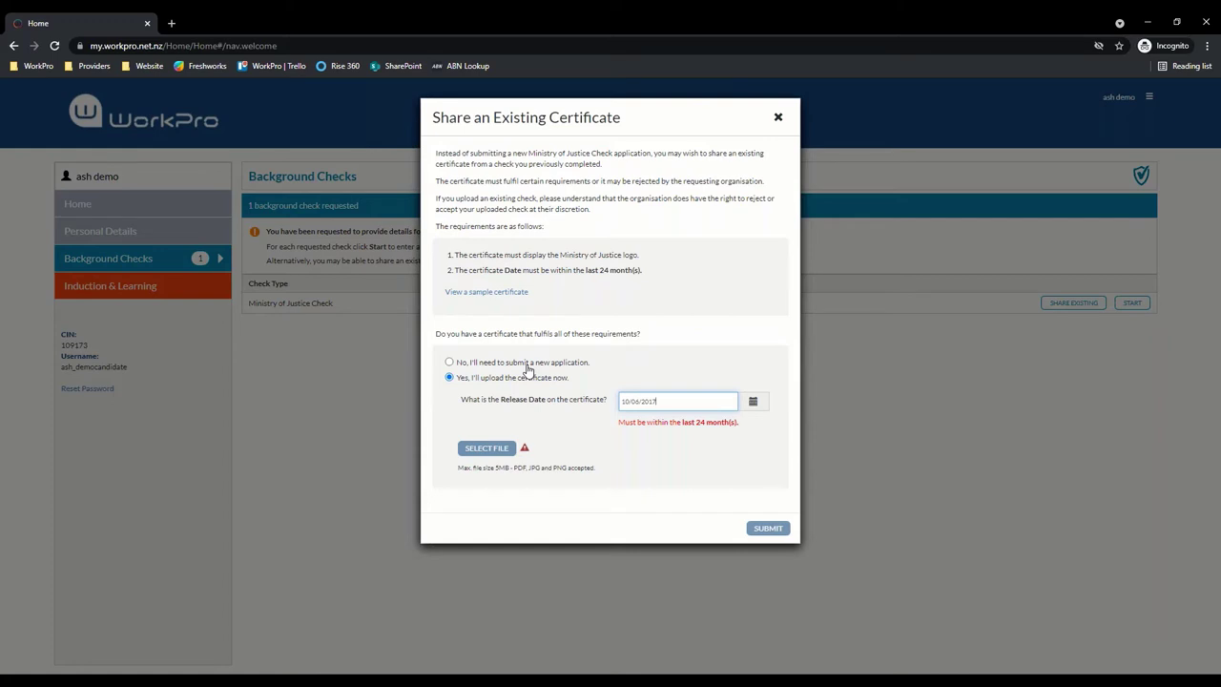
pyautogui.click(526, 363)
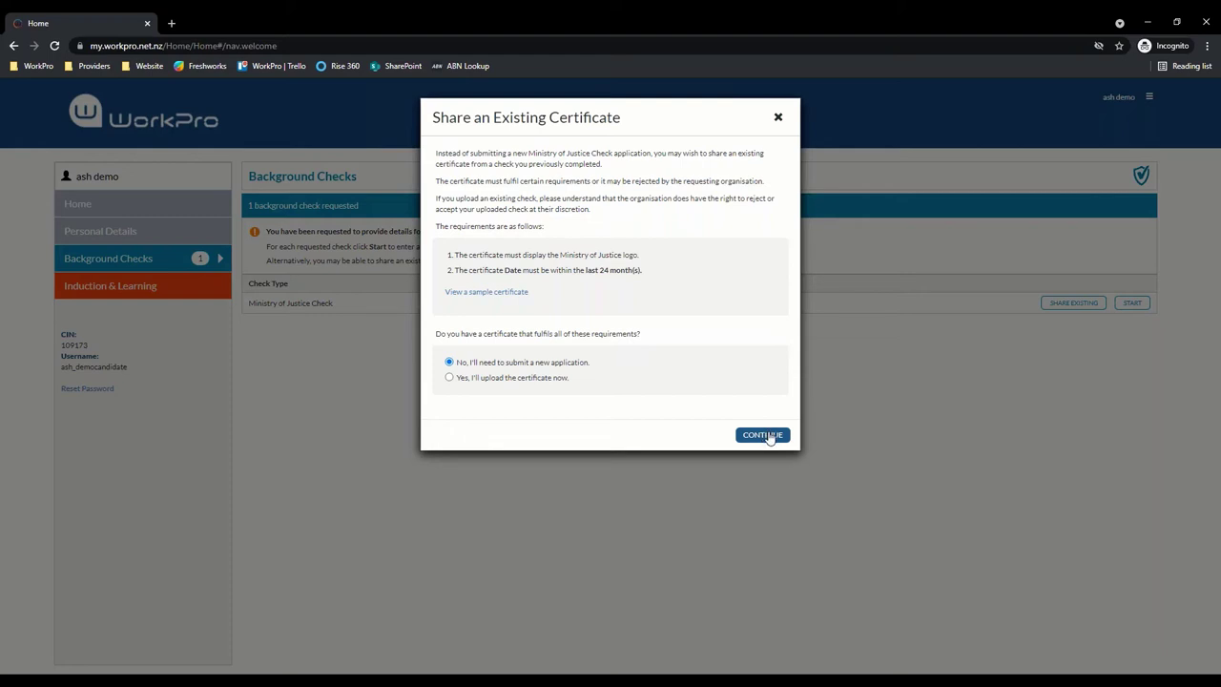
# Open the new application and save the name details with No Middle Name ticked
pyautogui.click(765, 438)
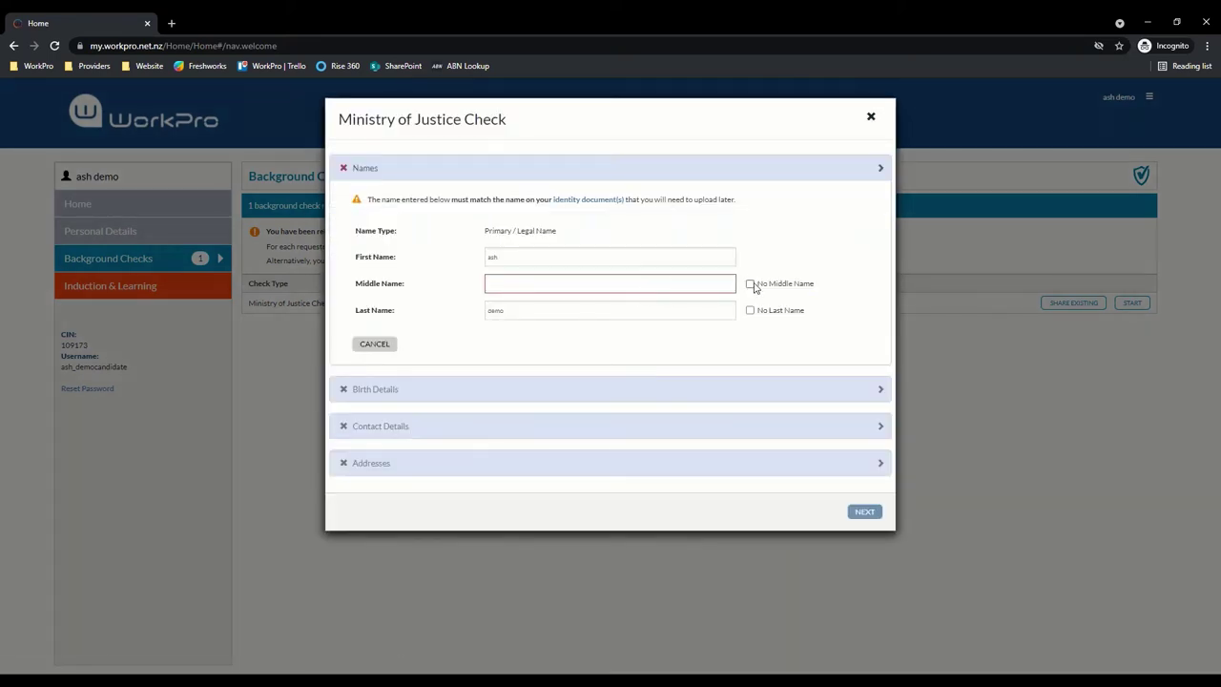
pyautogui.click(750, 284)
pyautogui.click(847, 344)
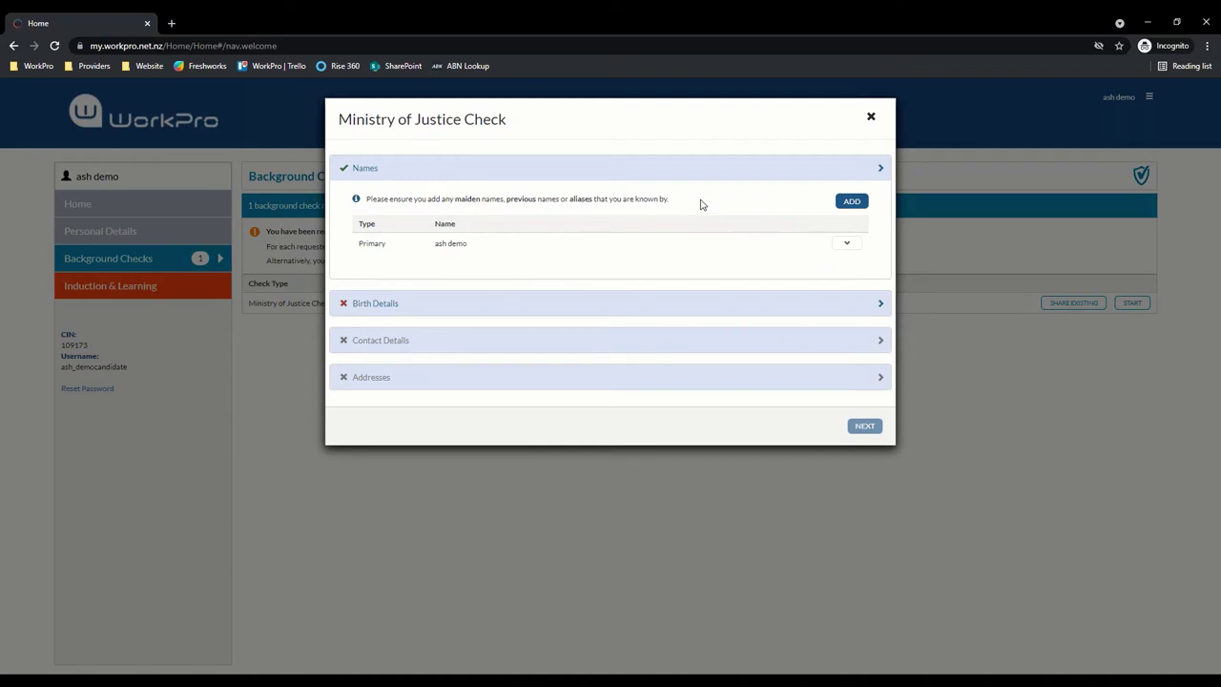
# Fill Birth Details: date of birth, Female, country of birth, and Auckland as birth city
pyautogui.click(629, 310)
pyautogui.click(532, 341)
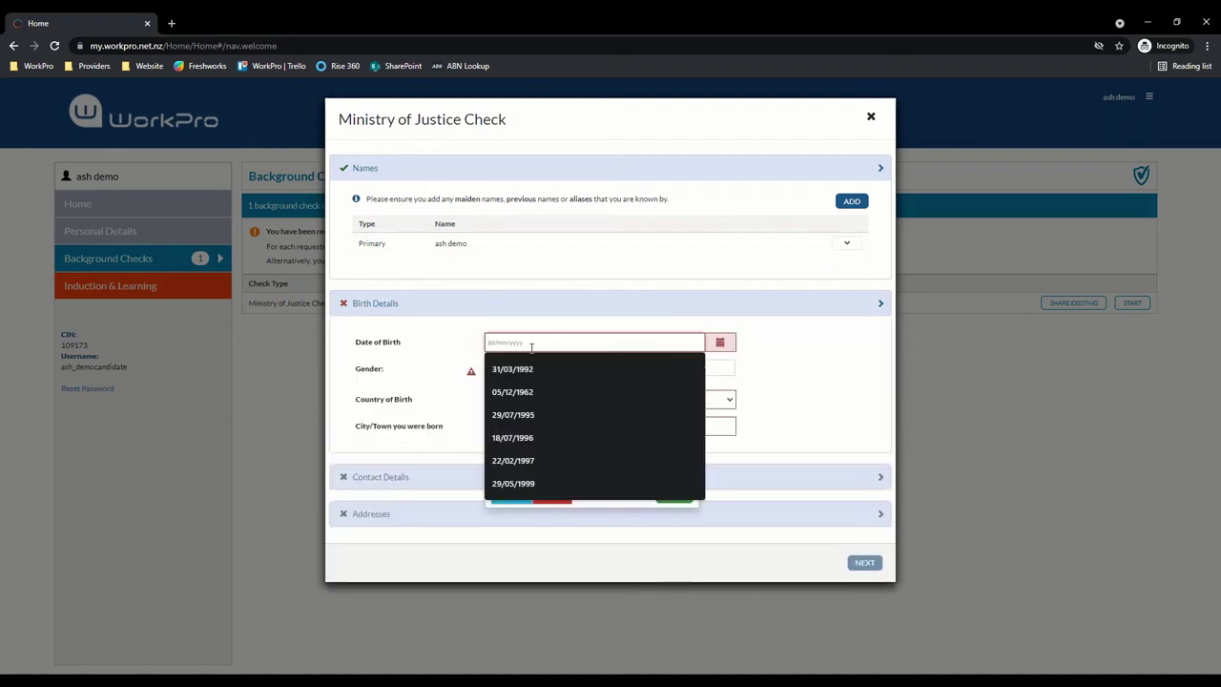
pyautogui.click(532, 369)
pyautogui.click(673, 496)
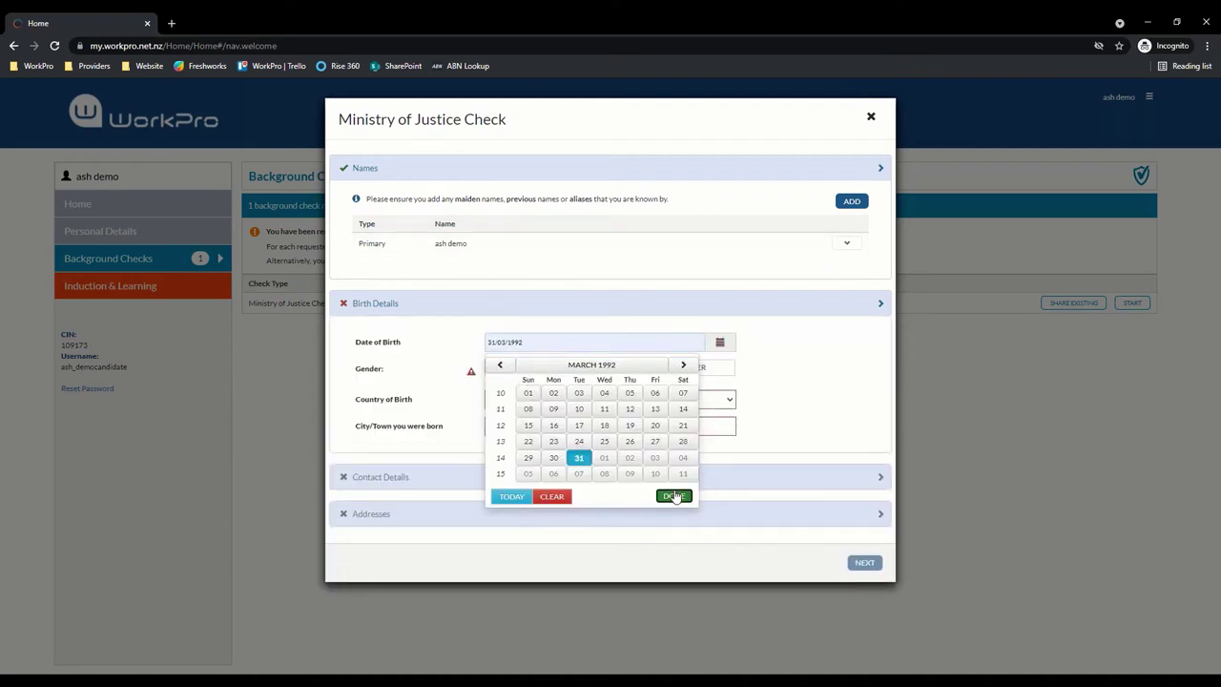
pyautogui.click(588, 372)
pyautogui.click(530, 401)
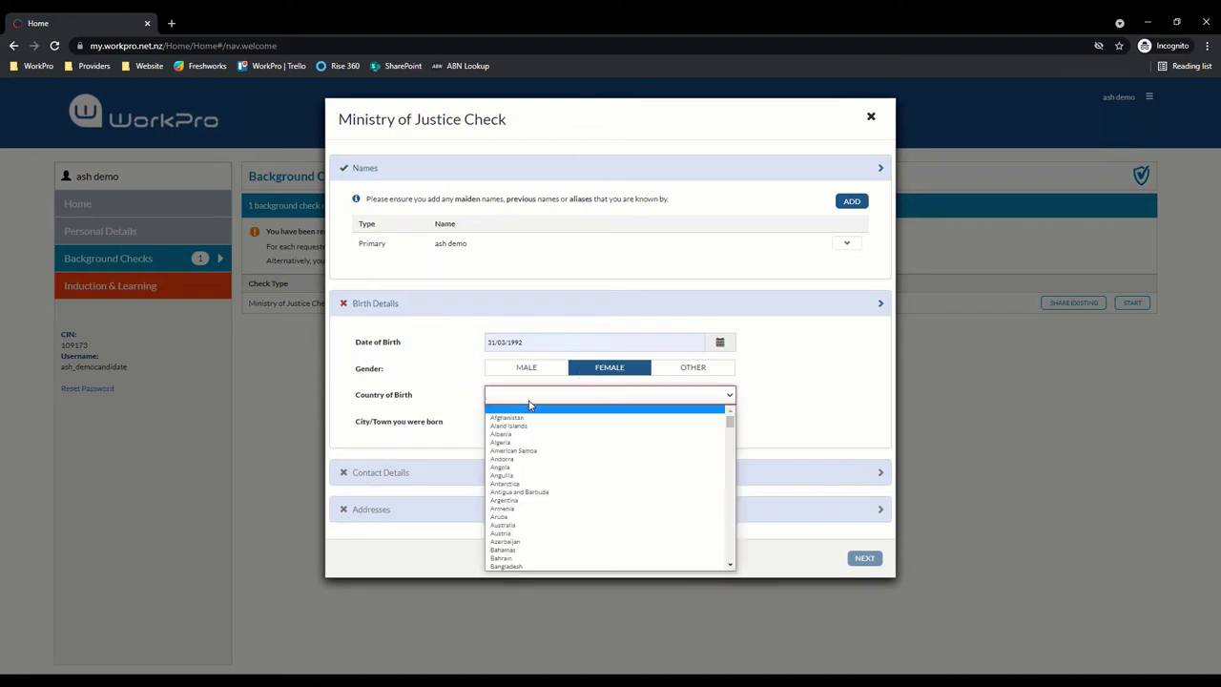
pyautogui.write('new')
pyautogui.press('Return')
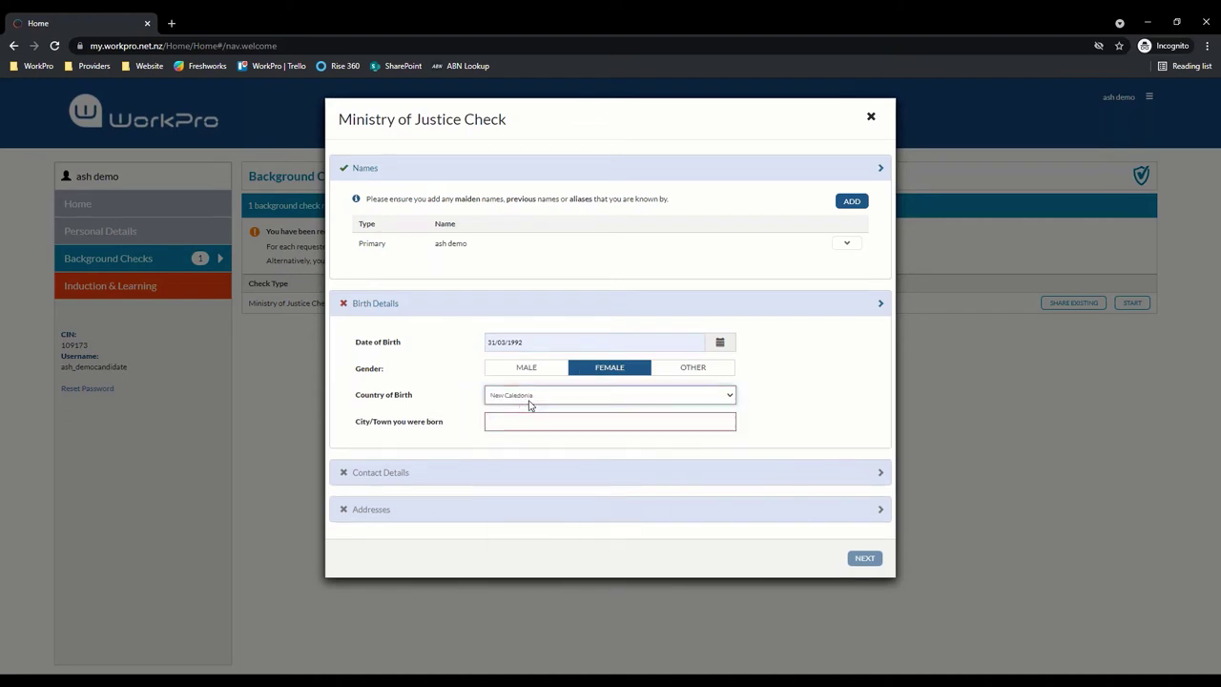
pyautogui.click(531, 423)
pyautogui.write('Auck')
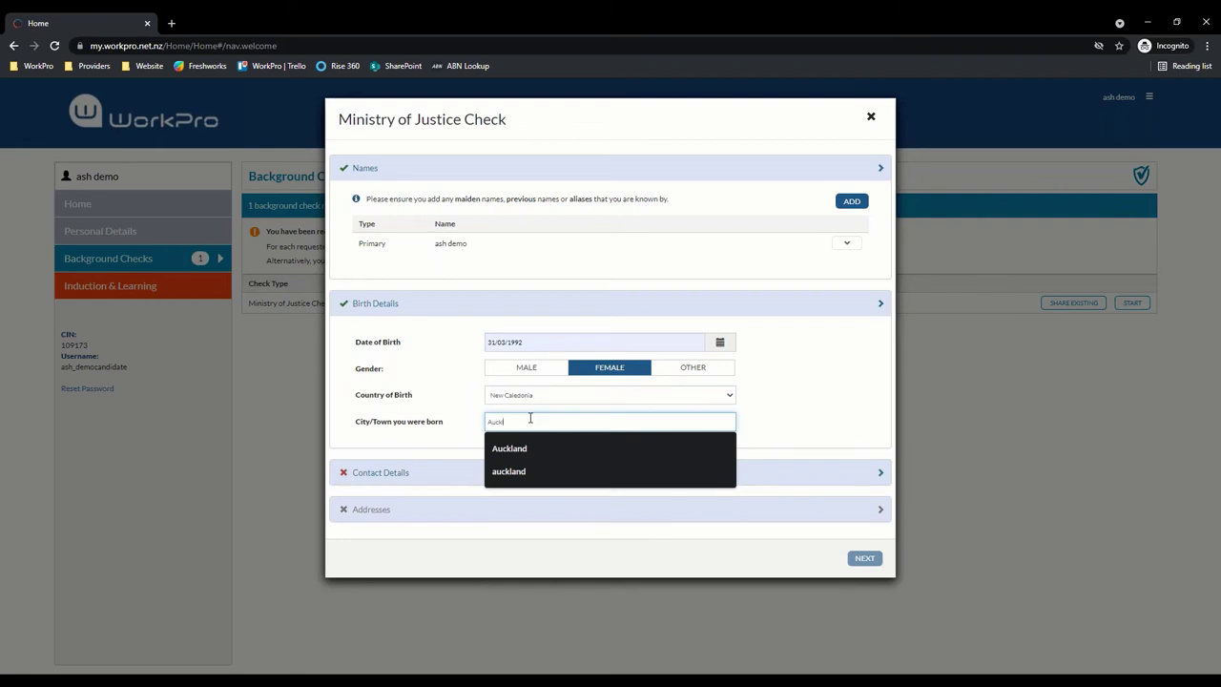
pyautogui.press('Down')
pyautogui.press('Return')
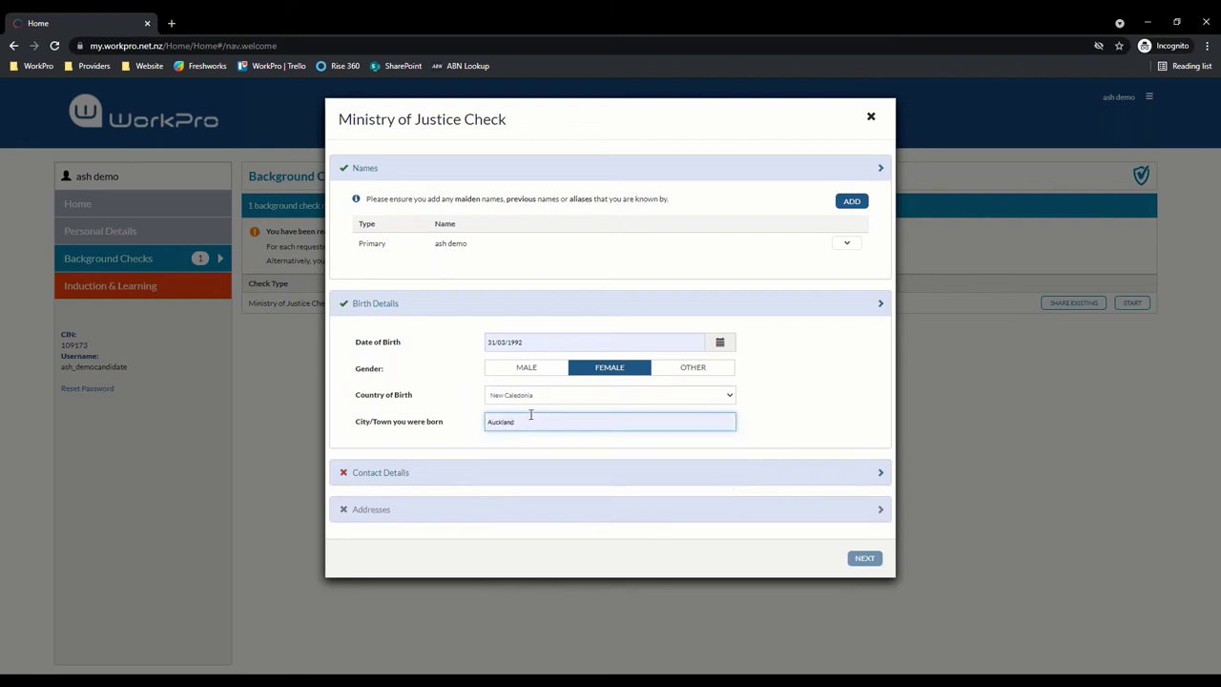
# Enter the candidate's mobile number under Contact Details
pyautogui.click(539, 473)
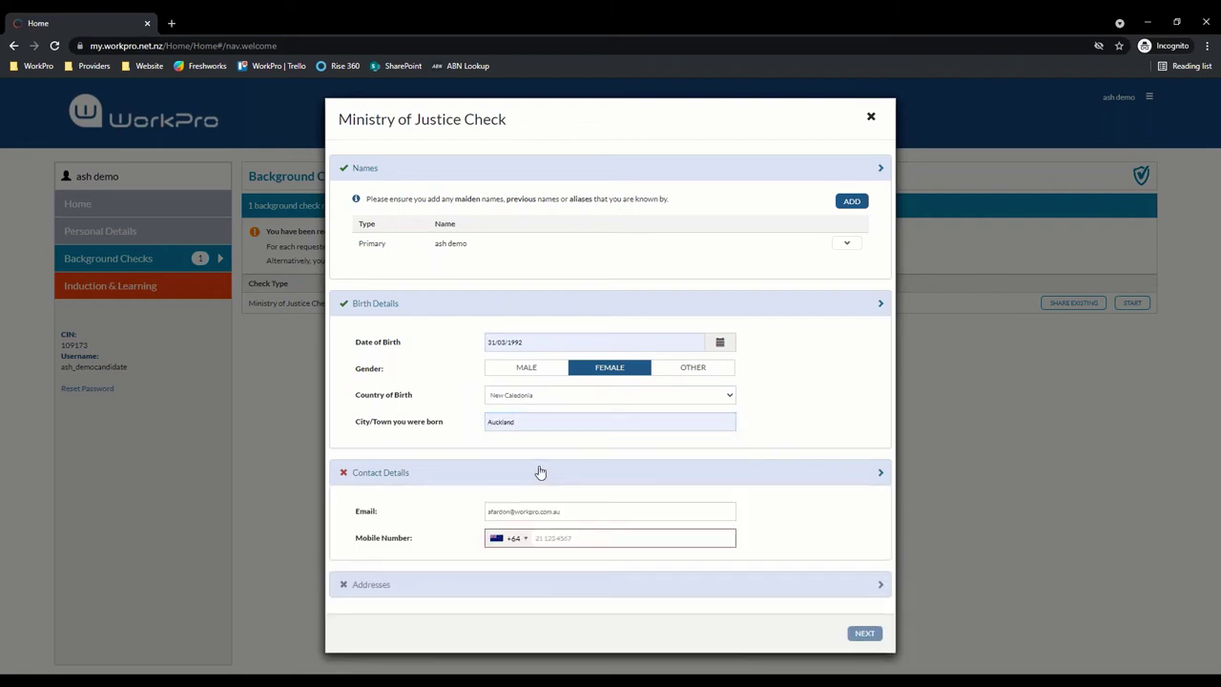
pyautogui.click(572, 537)
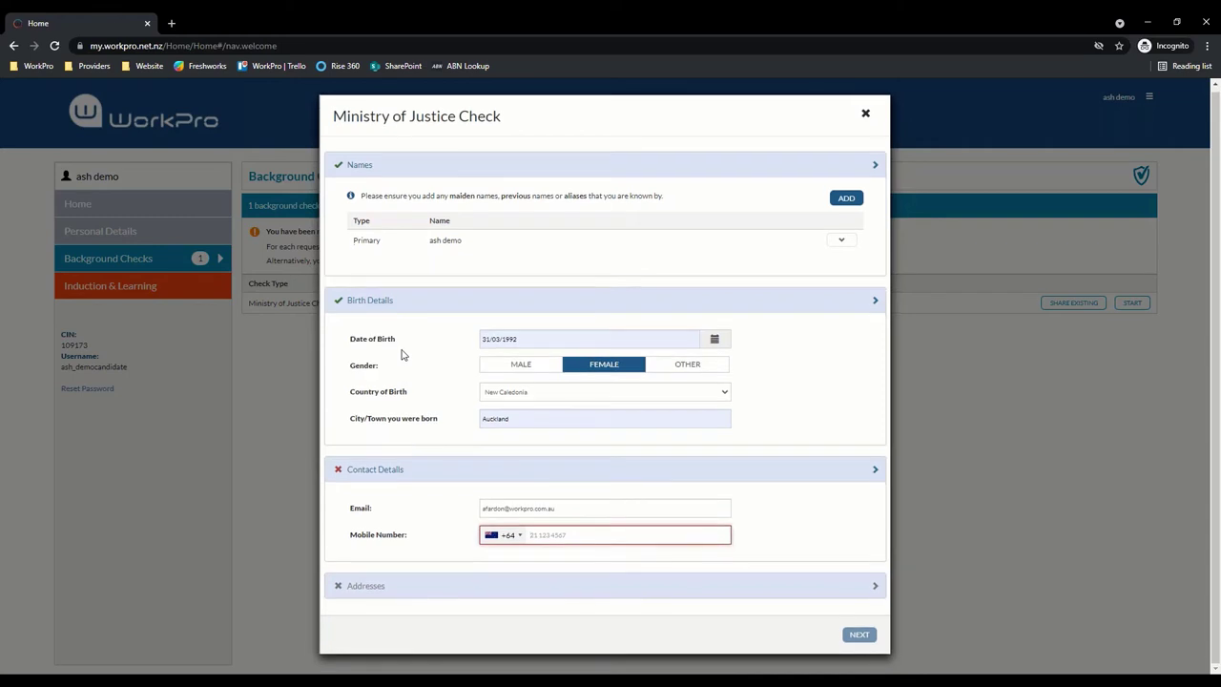
pyautogui.write('313')
pyautogui.press('BackSpace')
pyautogui.press('BackSpace')
pyautogui.press('BackSpace')
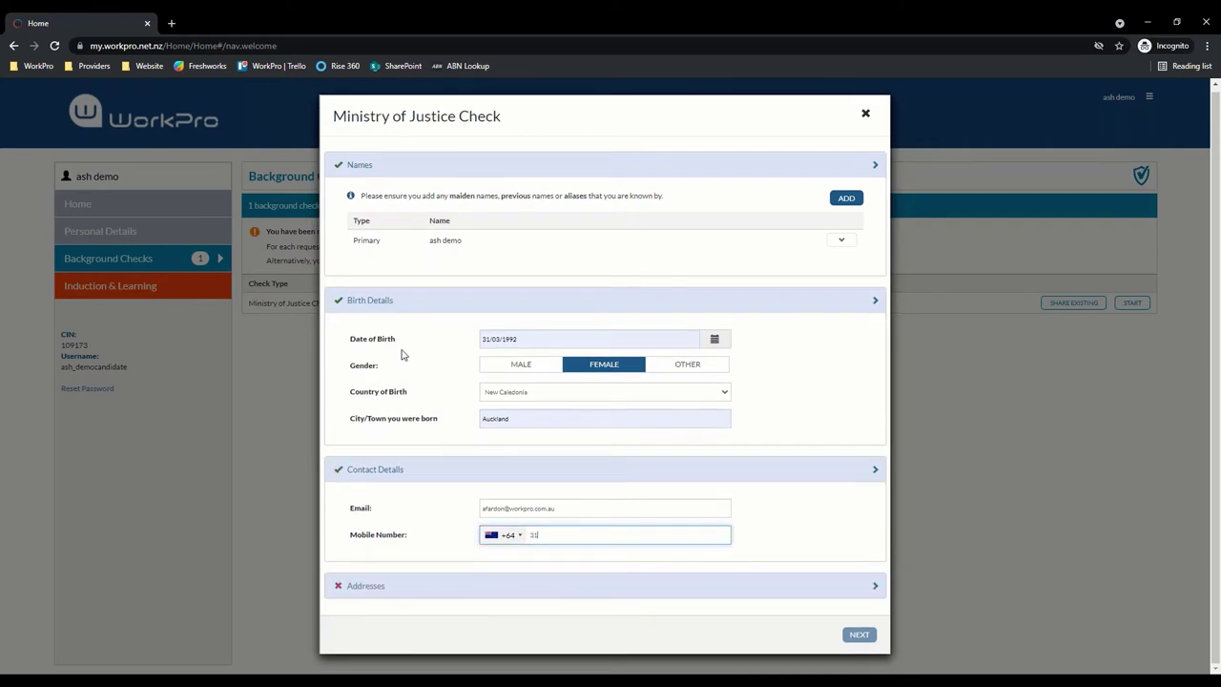
pyautogui.write('21123467')
# Add and save a residential address in Auckland, New Zealand, postcode 1010
pyautogui.click(774, 587)
pyautogui.scroll(-2, 708, 416)
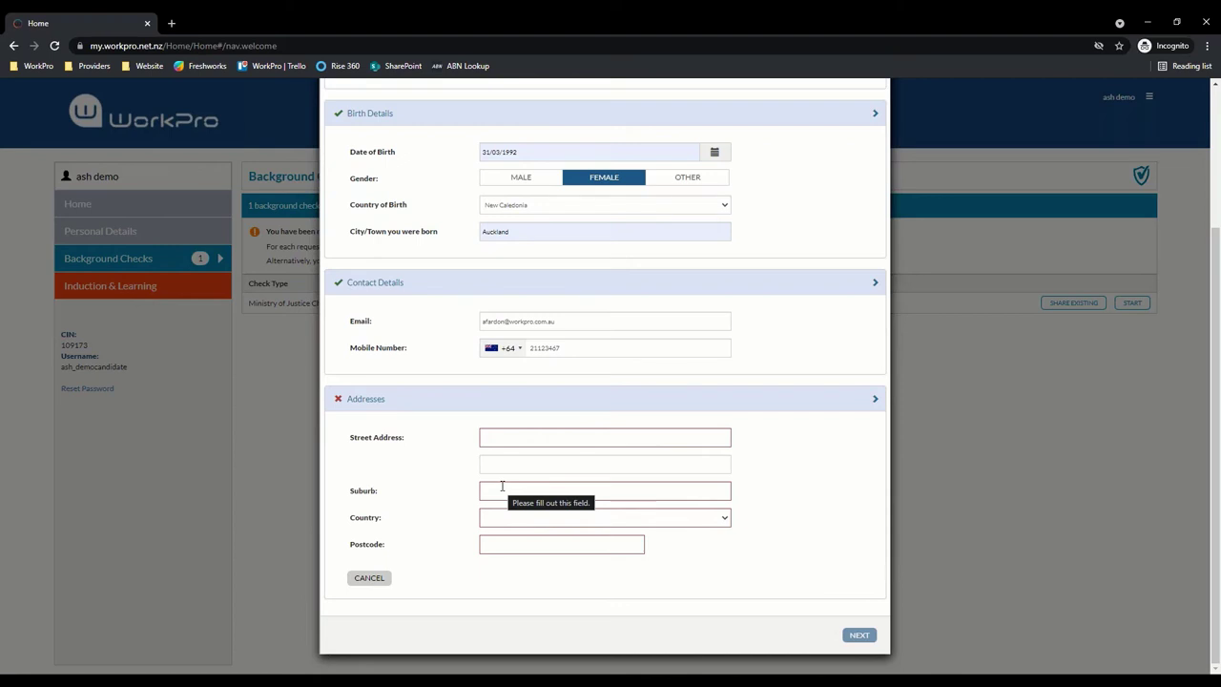
pyautogui.click(562, 439)
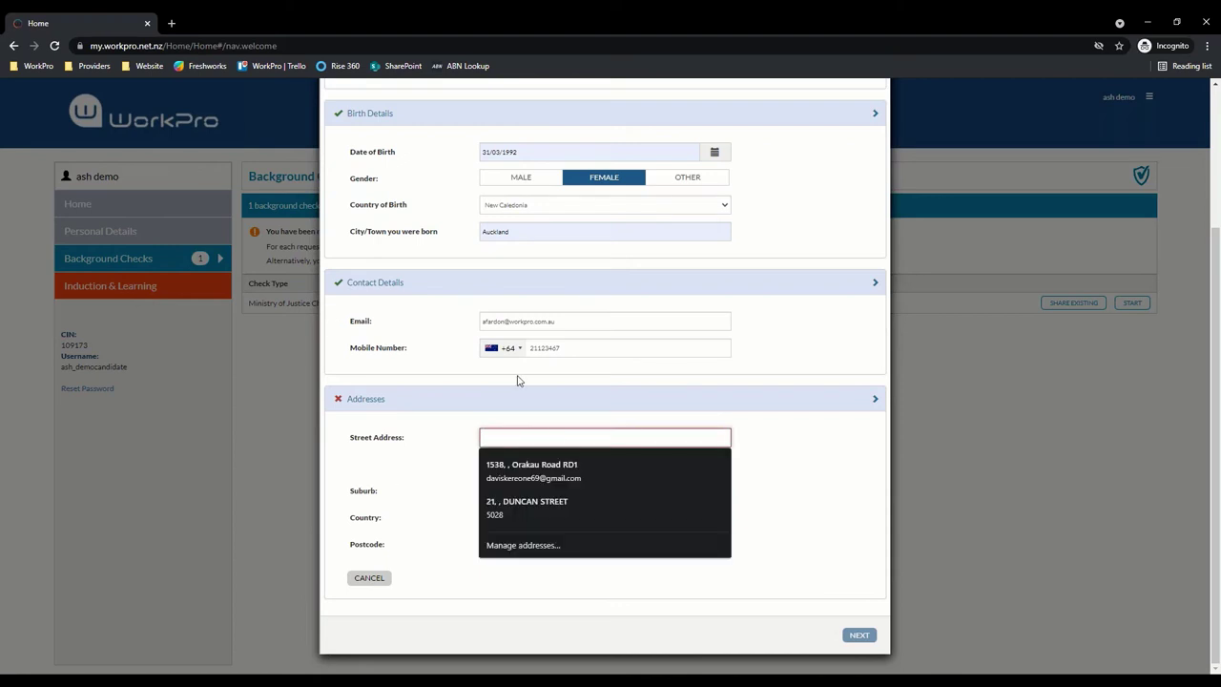
pyautogui.write('123')
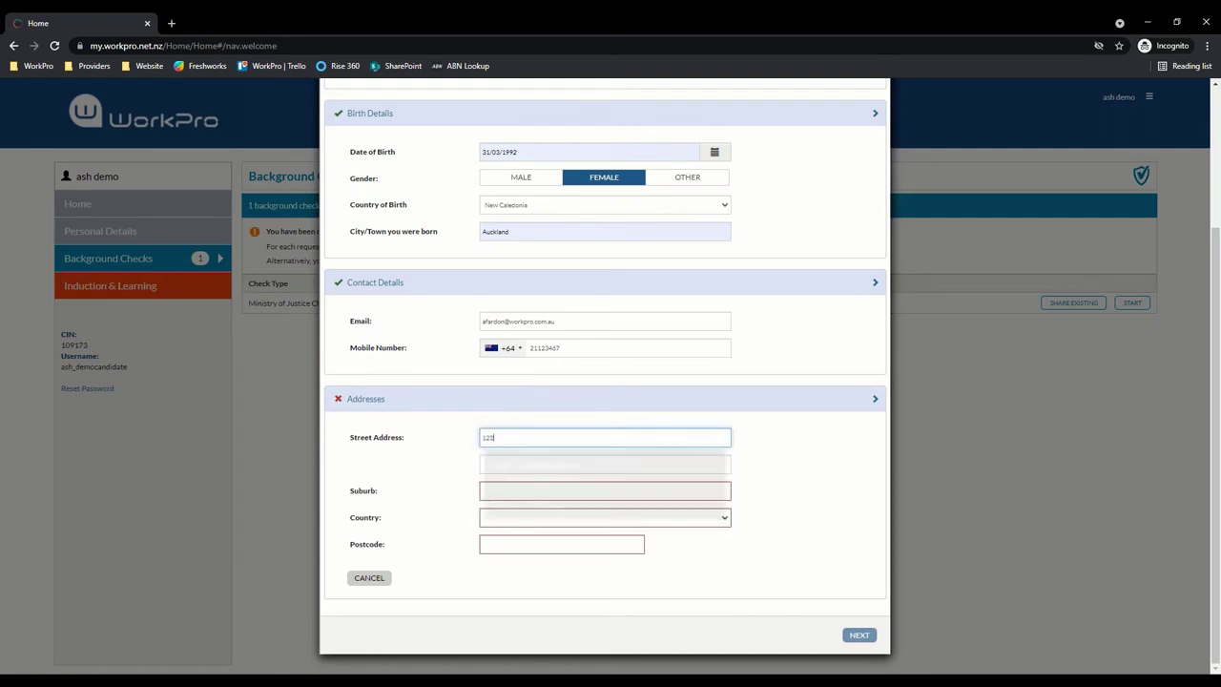
pyautogui.write(' Fake Street')
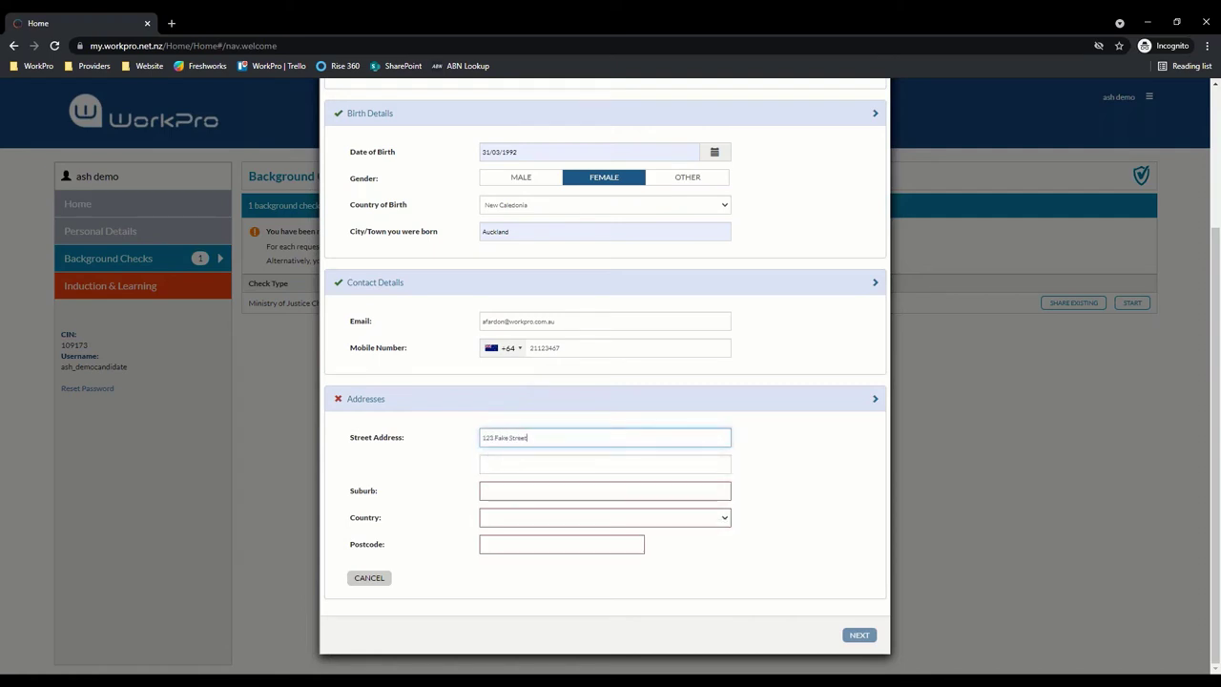
pyautogui.press('Tab')
pyautogui.press('Tab')
pyautogui.write('auckland')
pyautogui.press('Tab')
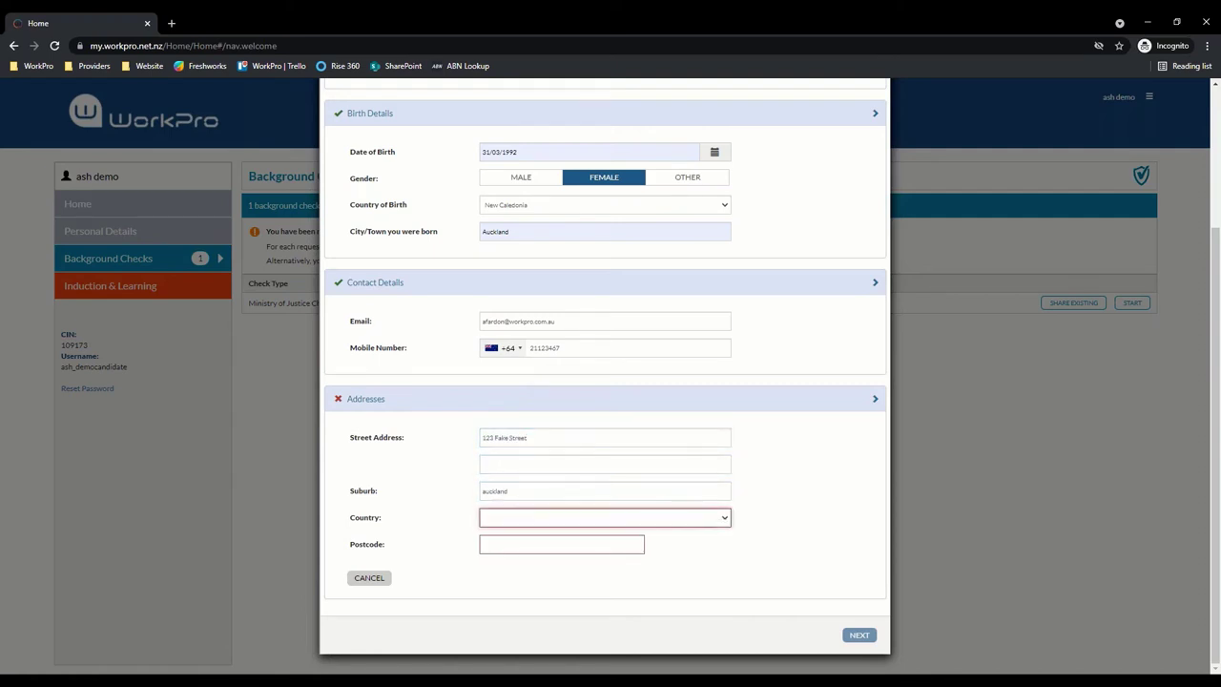
pyautogui.write('new z')
pyautogui.press('Tab')
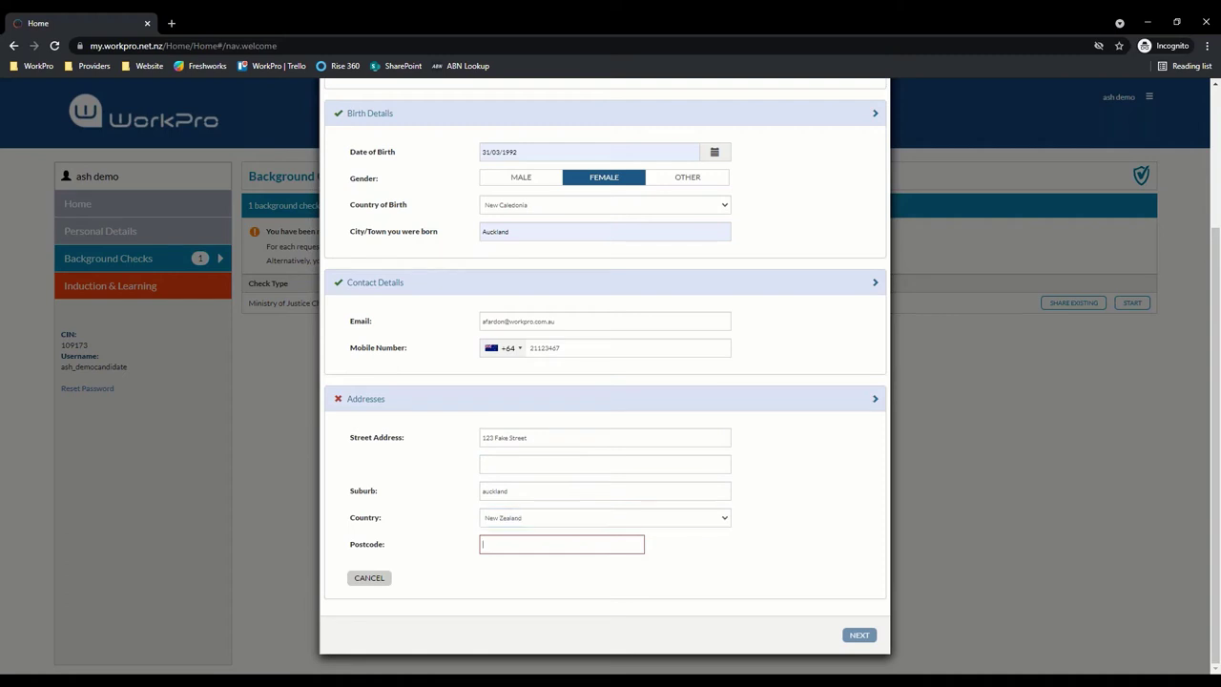
pyautogui.write('1010')
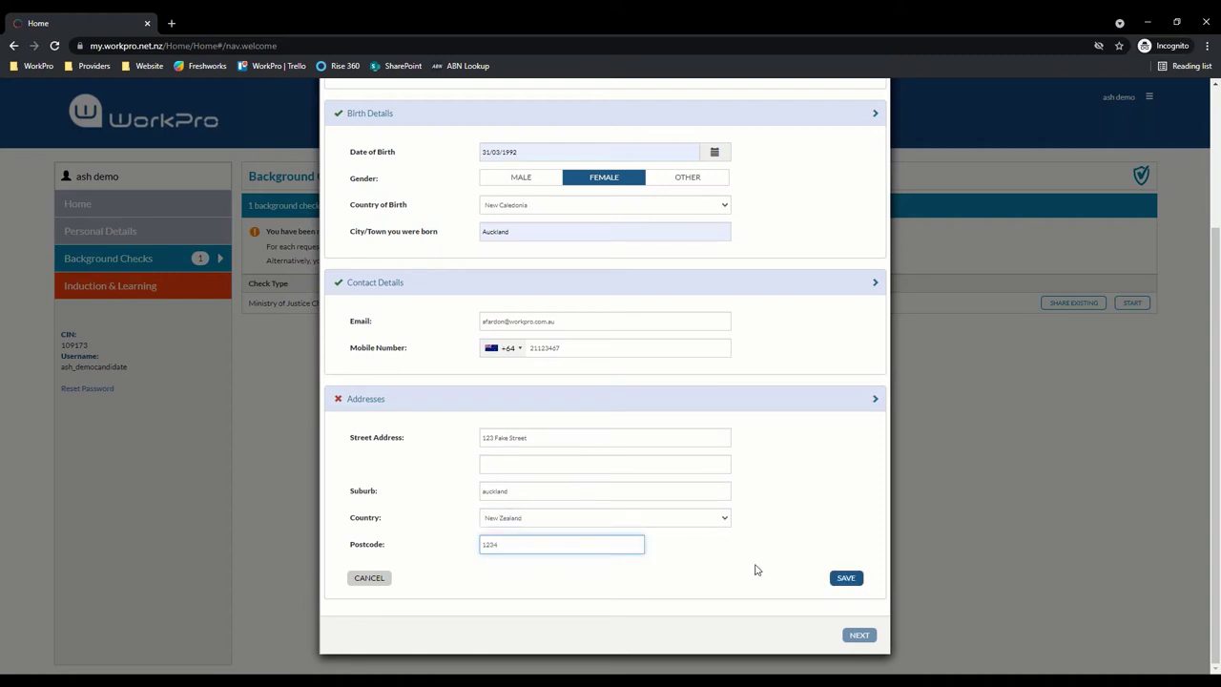
pyautogui.click(846, 577)
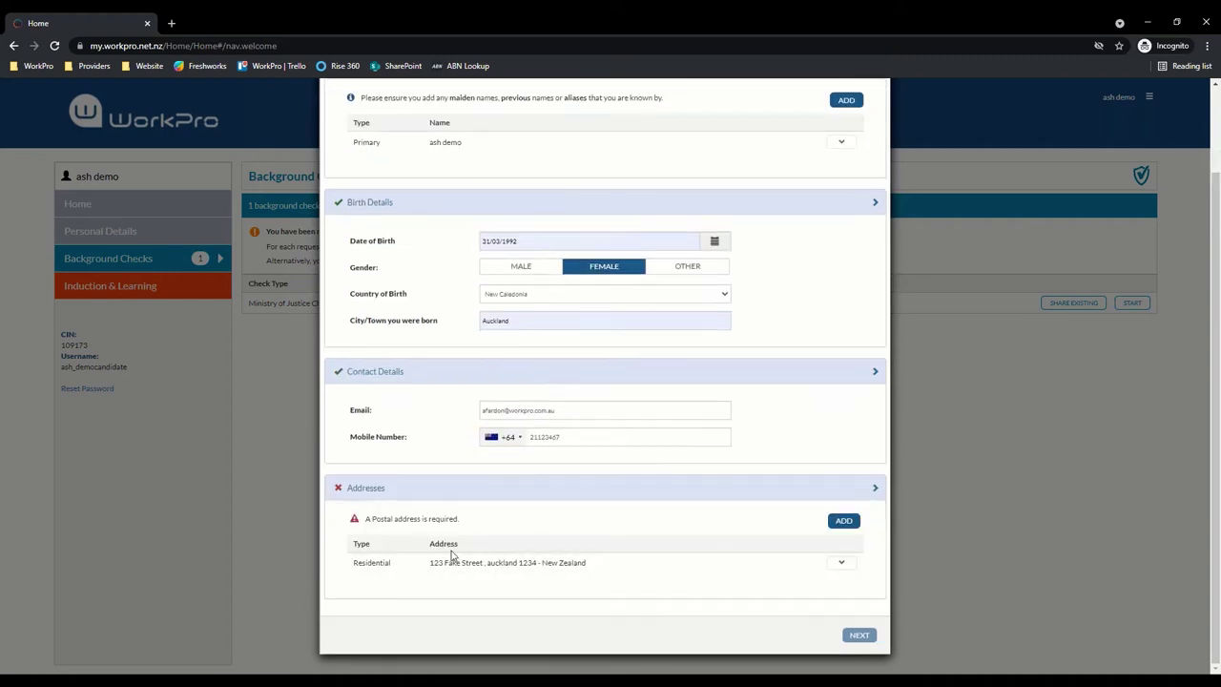
# Add a postal address copied from the residential address, save it, and go Next
pyautogui.click(843, 521)
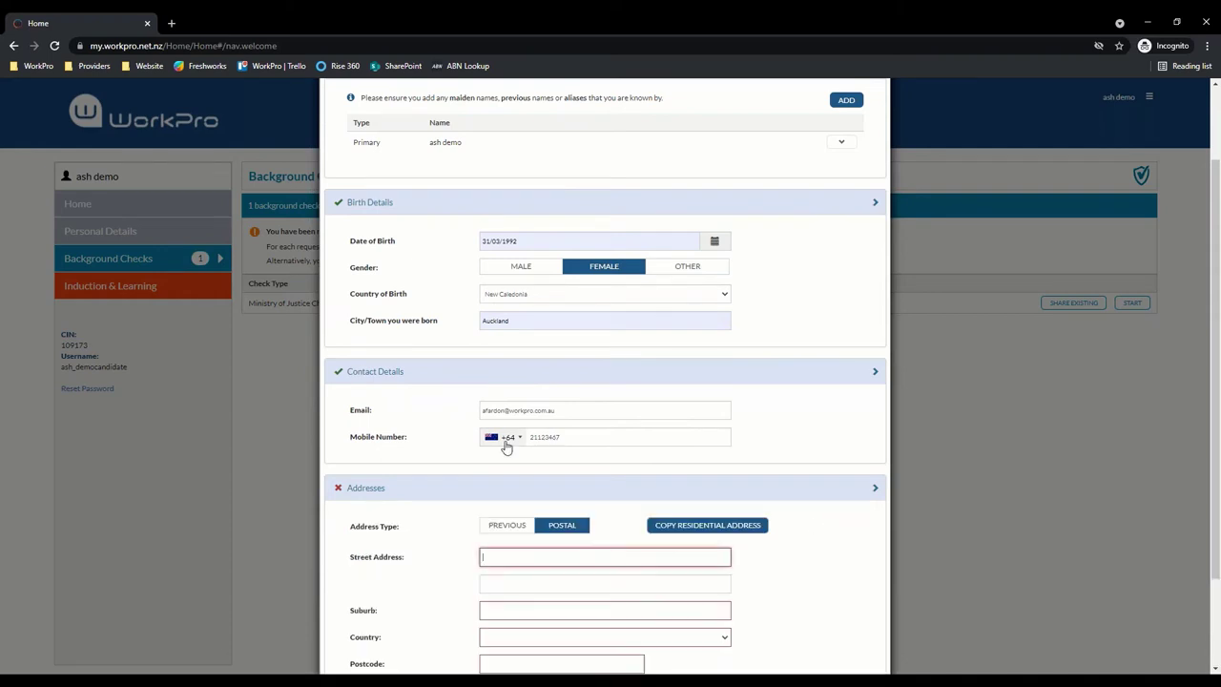
pyautogui.scroll(-2, 505, 441)
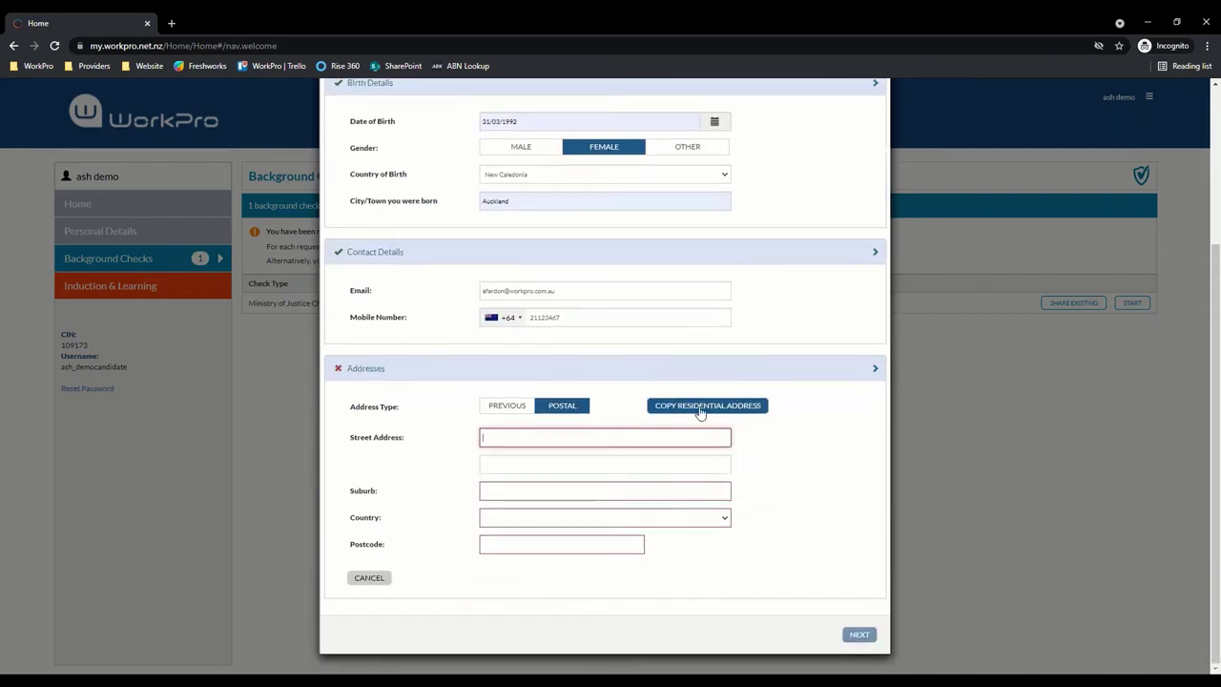
pyautogui.click(683, 408)
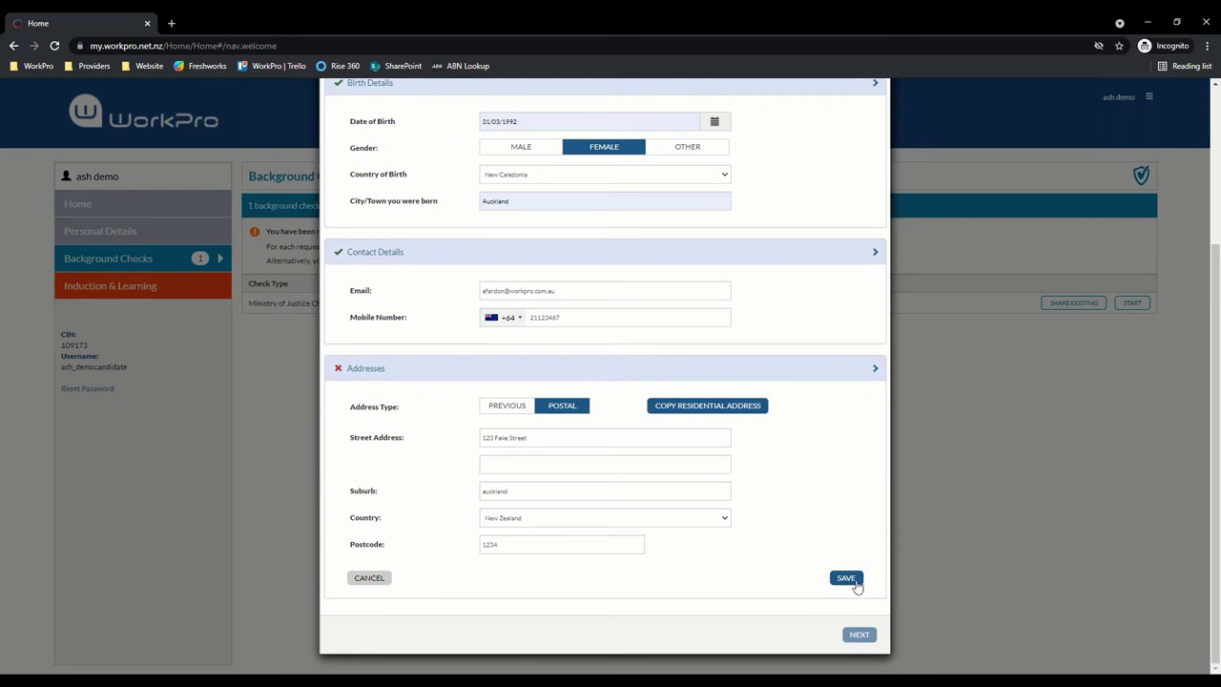
pyautogui.click(845, 578)
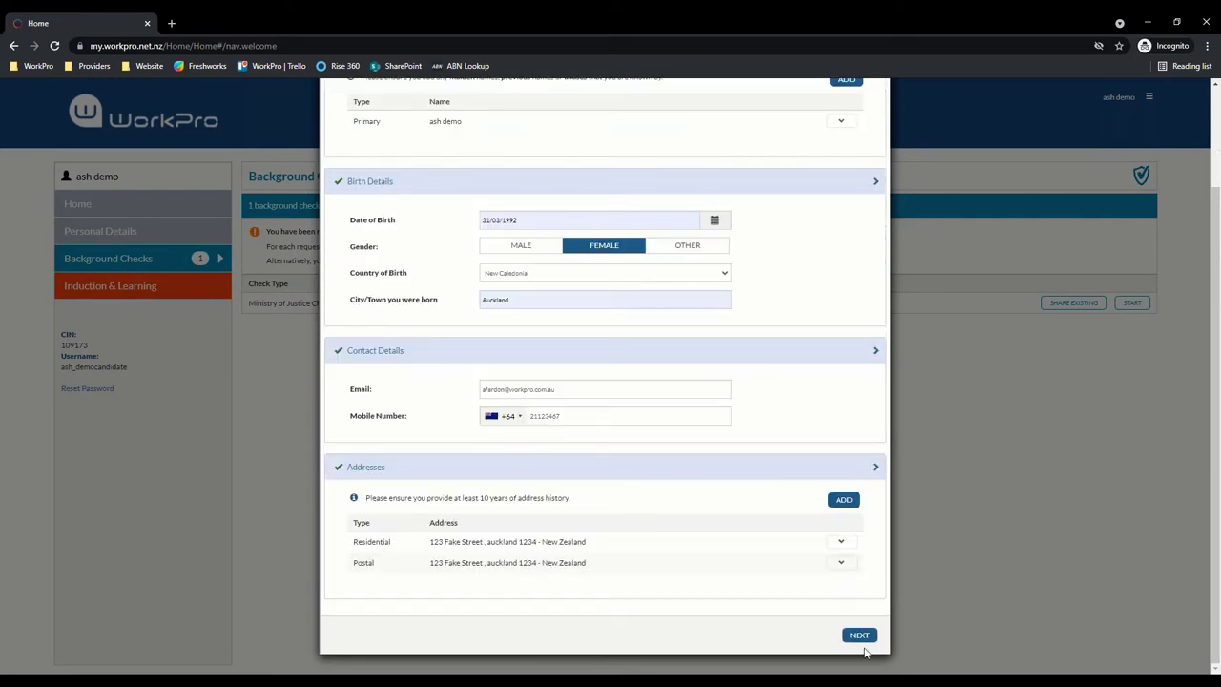
pyautogui.click(856, 637)
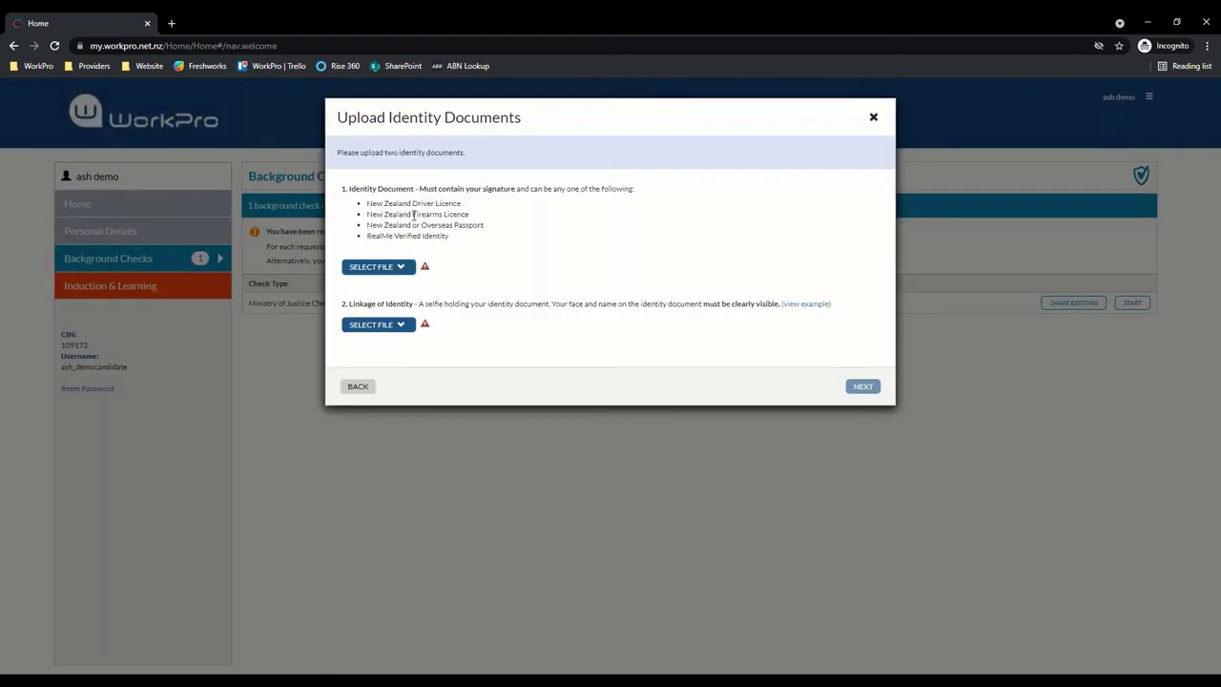
# Upload the identity document from the computer
pyautogui.moveTo(351, 188); pyautogui.dragTo(475, 240)
pyautogui.click(486, 239)
pyautogui.click(398, 269)
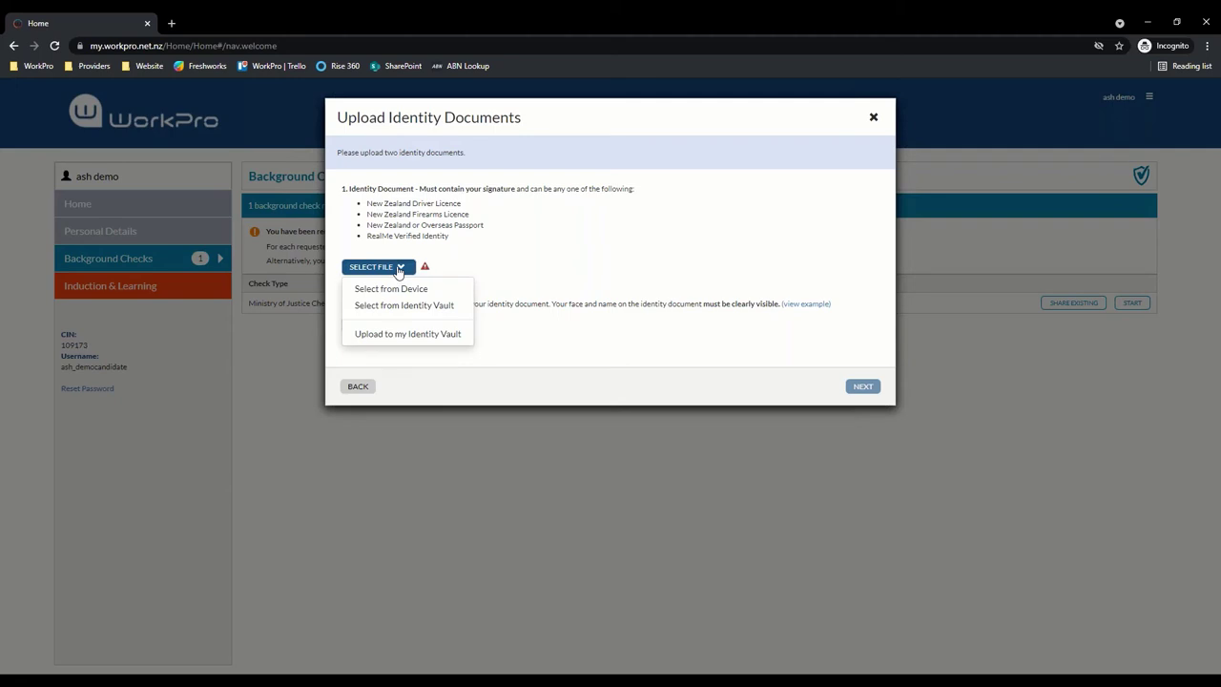
pyautogui.click(386, 287)
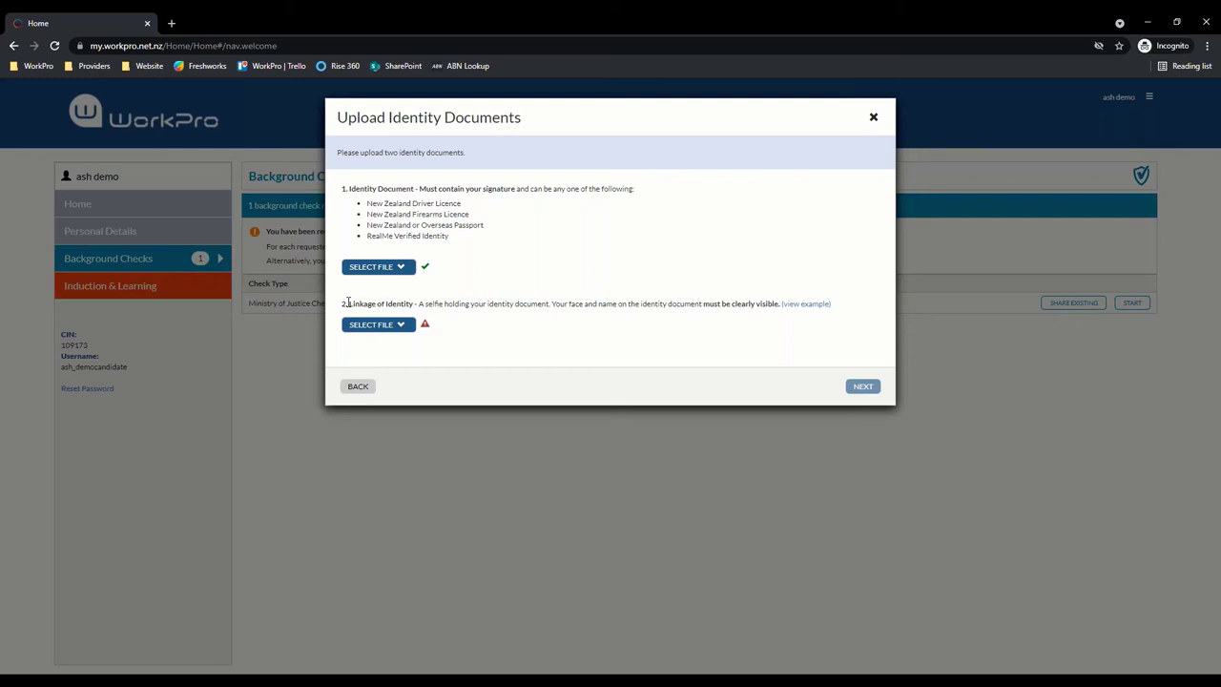
# Upload the linkage-of-identity selfie and continue to the consent step
pyautogui.click(389, 328)
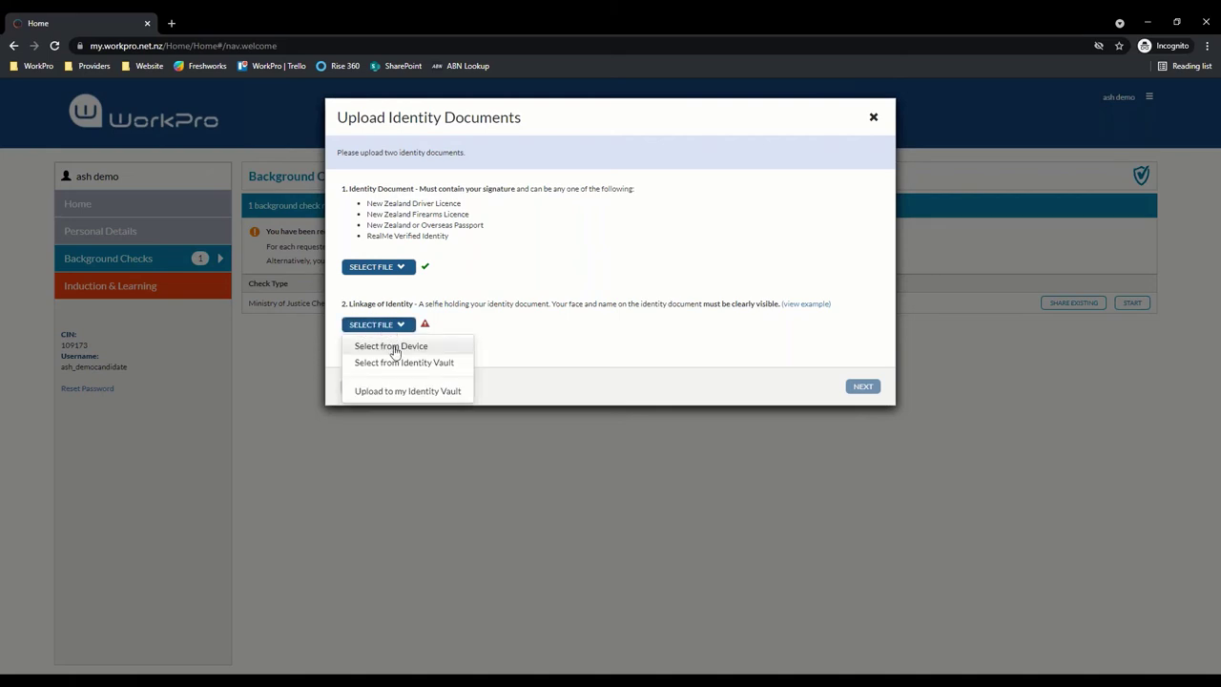
pyautogui.click(393, 347)
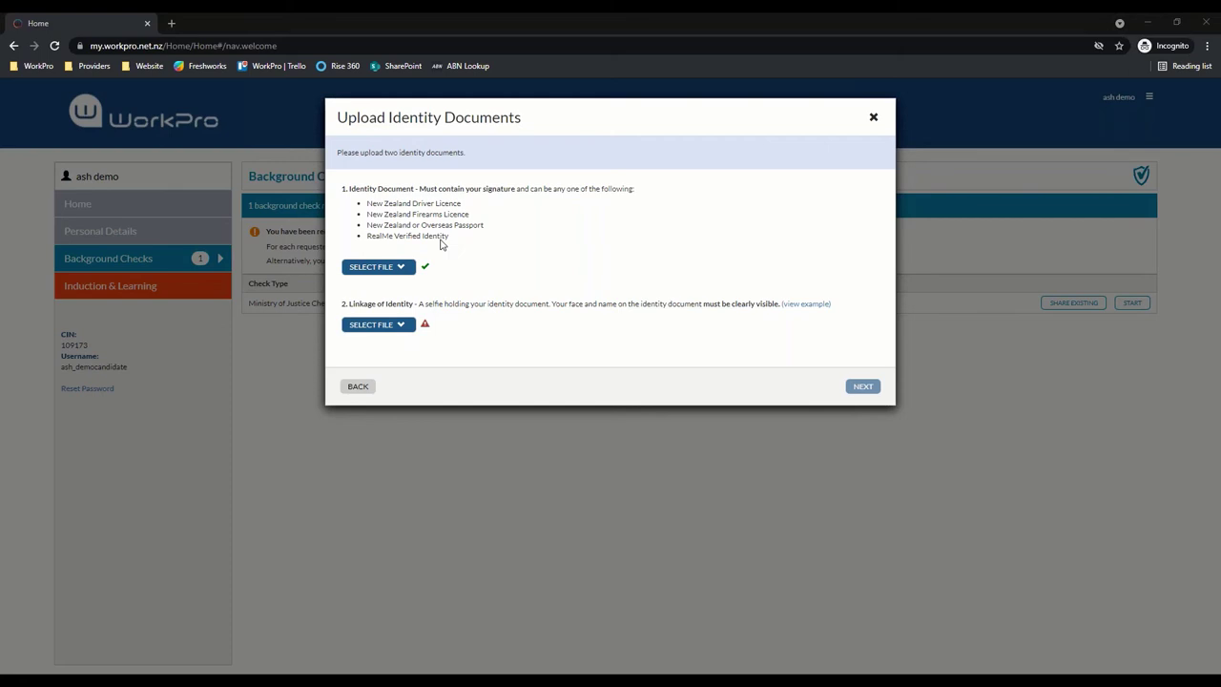
pyautogui.click(860, 387)
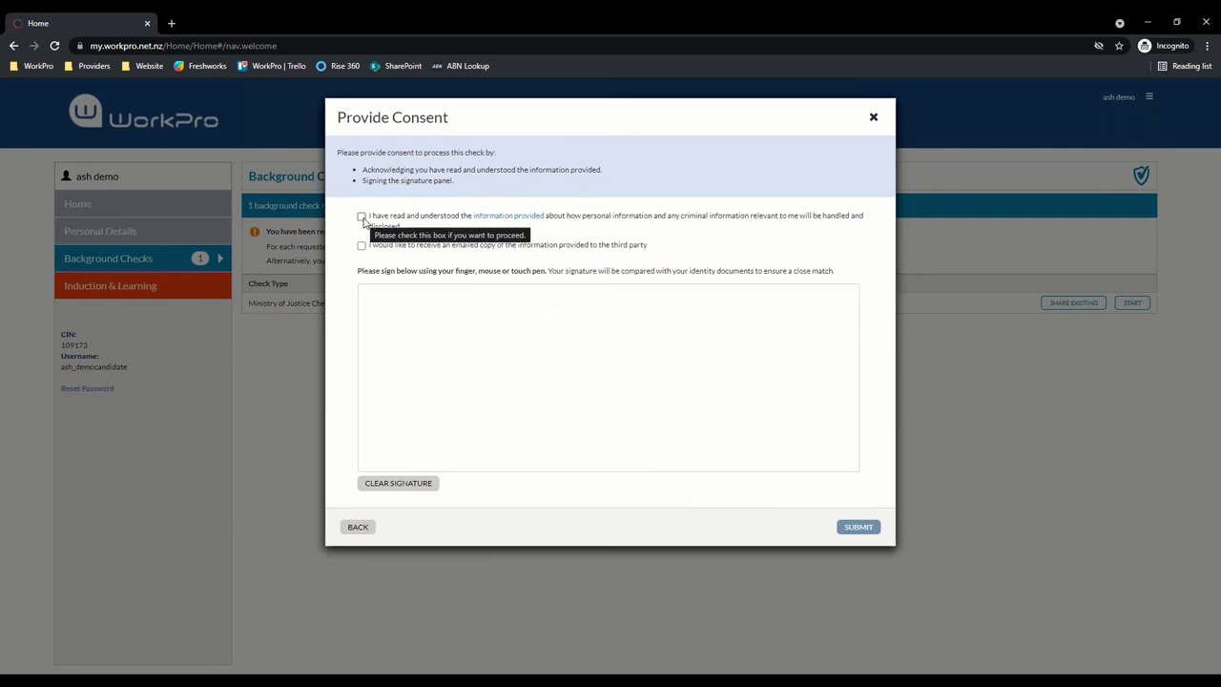
# Tick 'I have read and understood', draw a signature, and submit the Ministry of Justice check
pyautogui.click(361, 216)
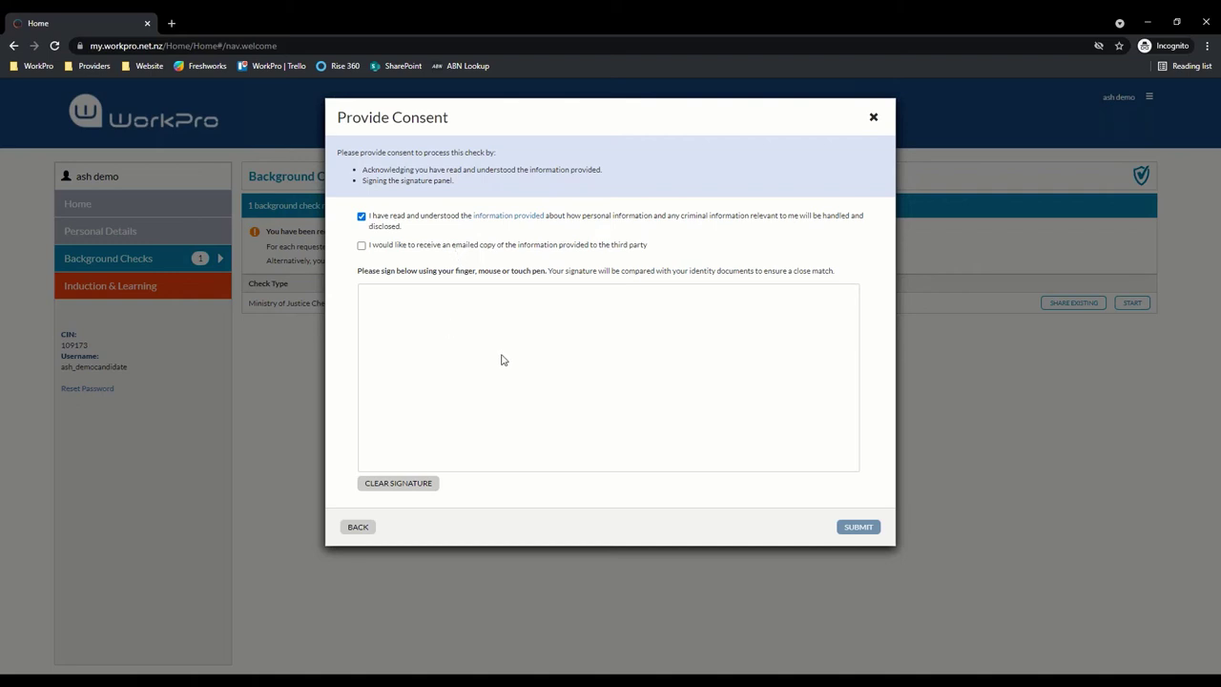
pyautogui.moveTo(487, 353)
pyautogui.mouseDown()
pyautogui.moveTo(586, 325)
pyautogui.moveTo(637, 374)
pyautogui.mouseUp()
pyautogui.click(686, 349)
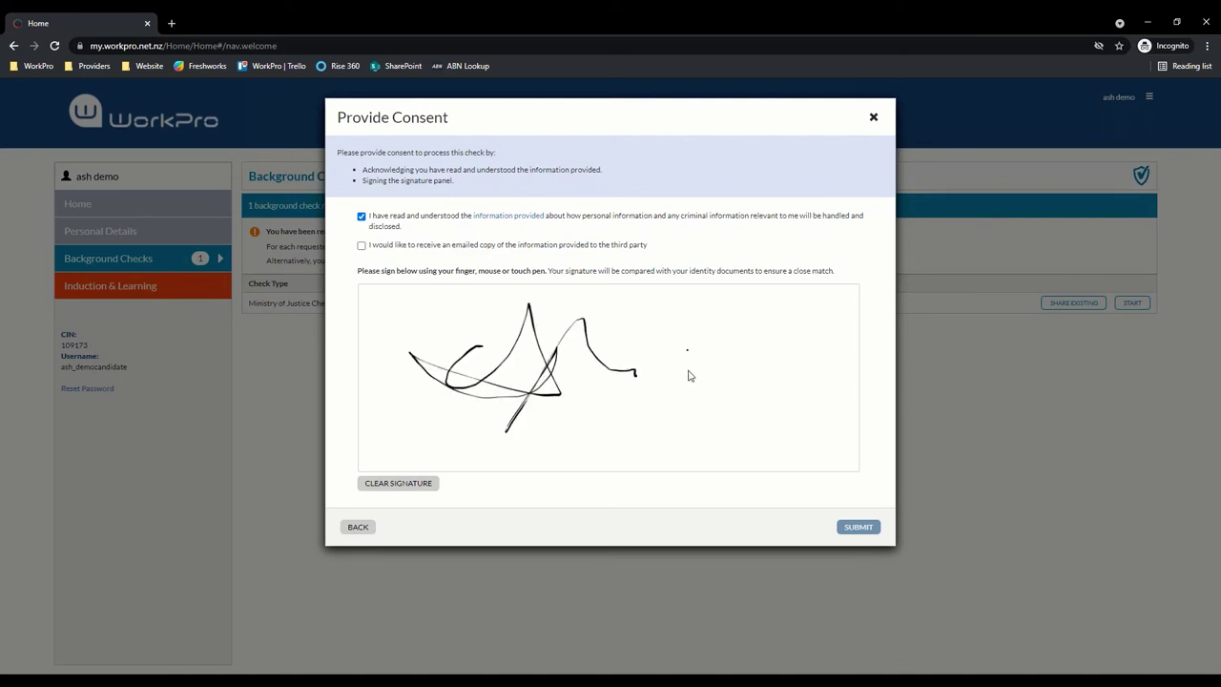
pyautogui.click(859, 527)
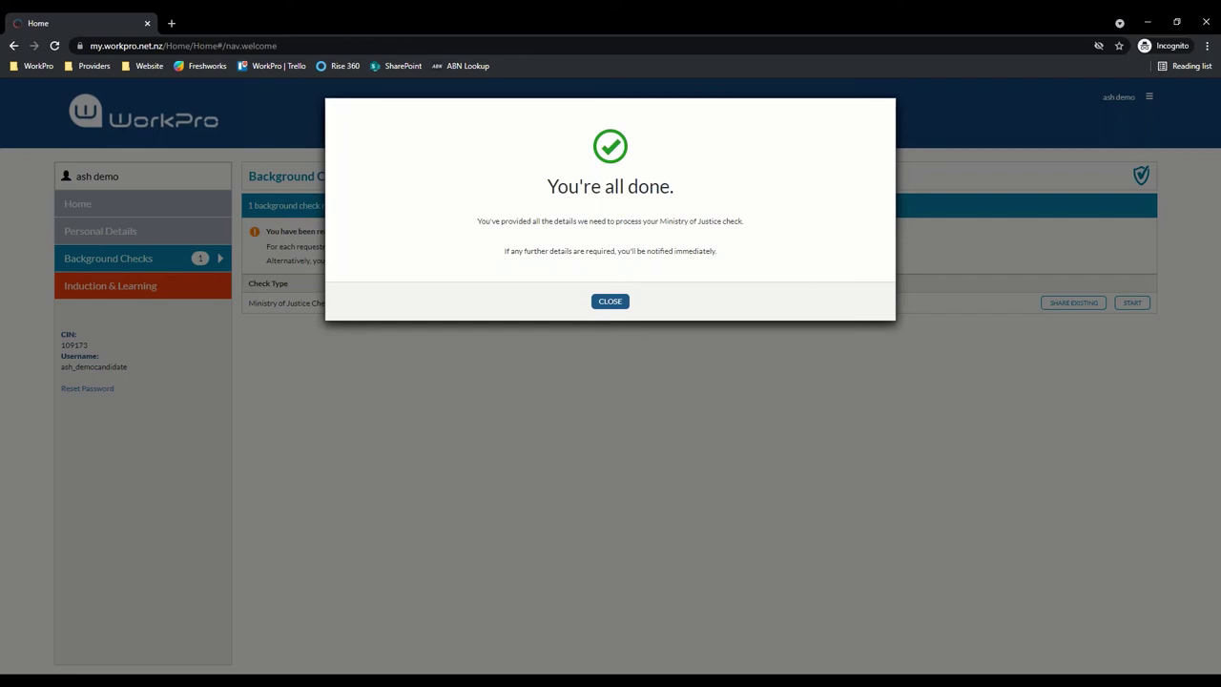
# Dismiss the 'You're all done.' message and log out of the candidate account
pyautogui.click(615, 303)
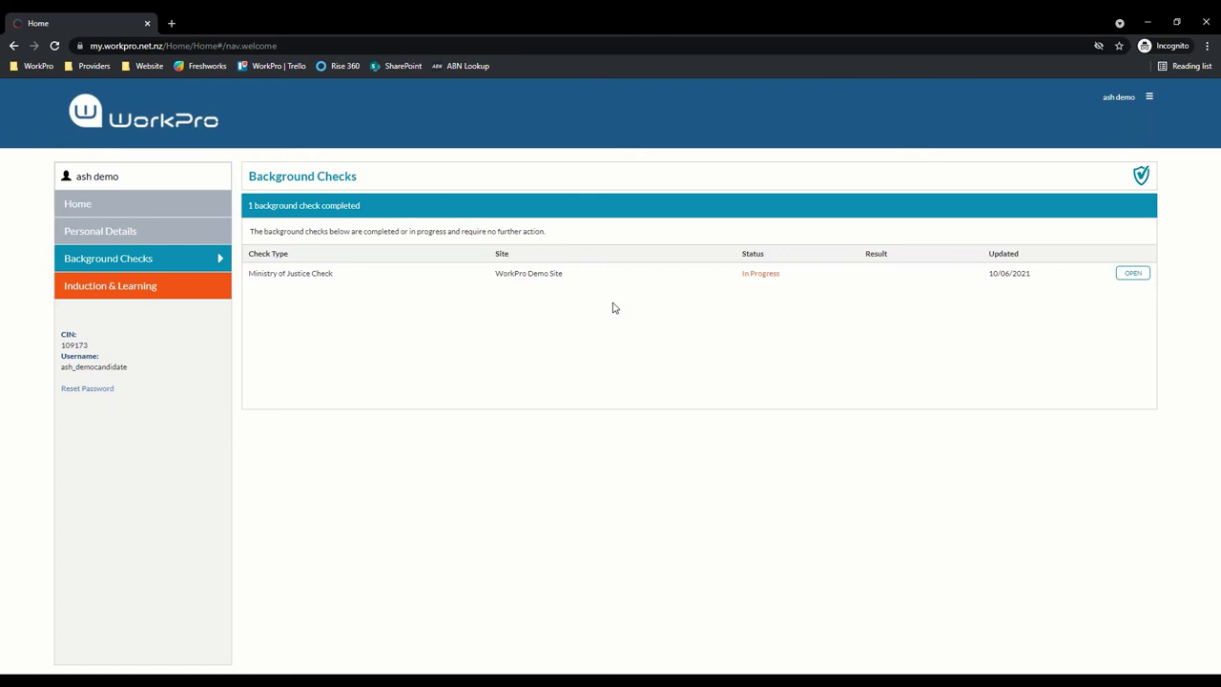
pyautogui.click(1149, 101)
pyautogui.click(1097, 186)
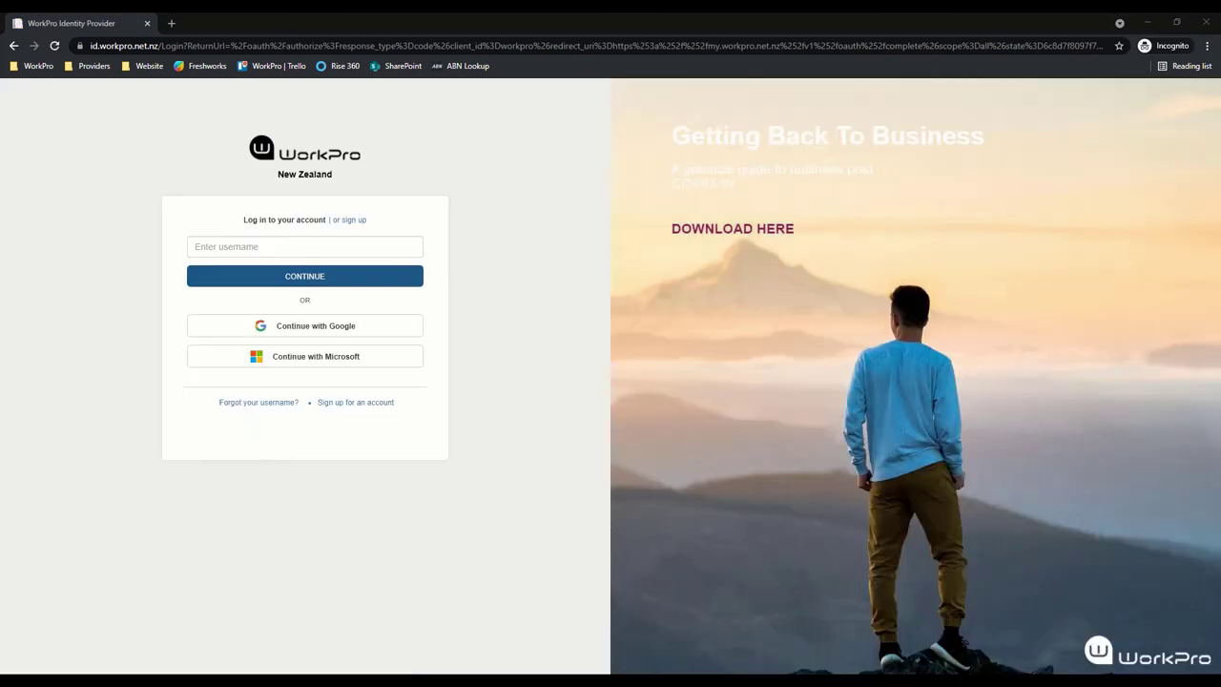
# Log back into WorkPro as the client, entering the client username and password
pyautogui.click(357, 560)
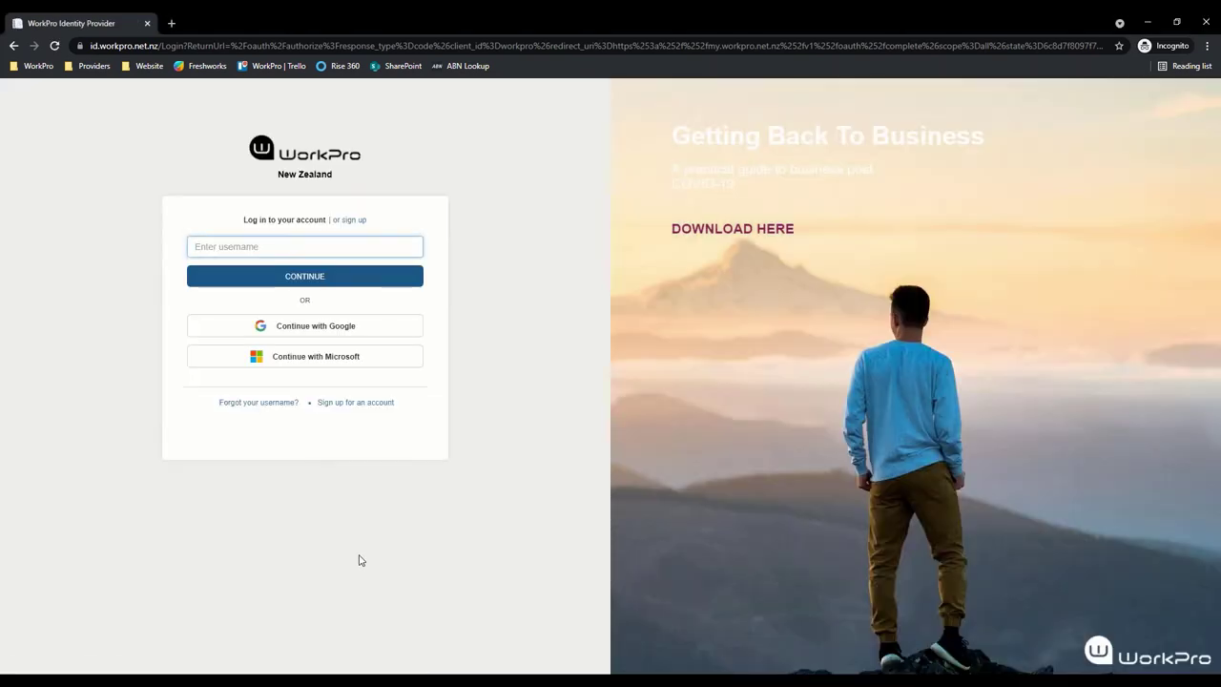
pyautogui.click(333, 247)
pyautogui.write('demo_nzcl')
pyautogui.press('BackSpace')
pyautogui.press('BackSpace')
pyautogui.write('nzcli')
pyautogui.hotkey('ctrl', 'a')
pyautogui.write('ash')
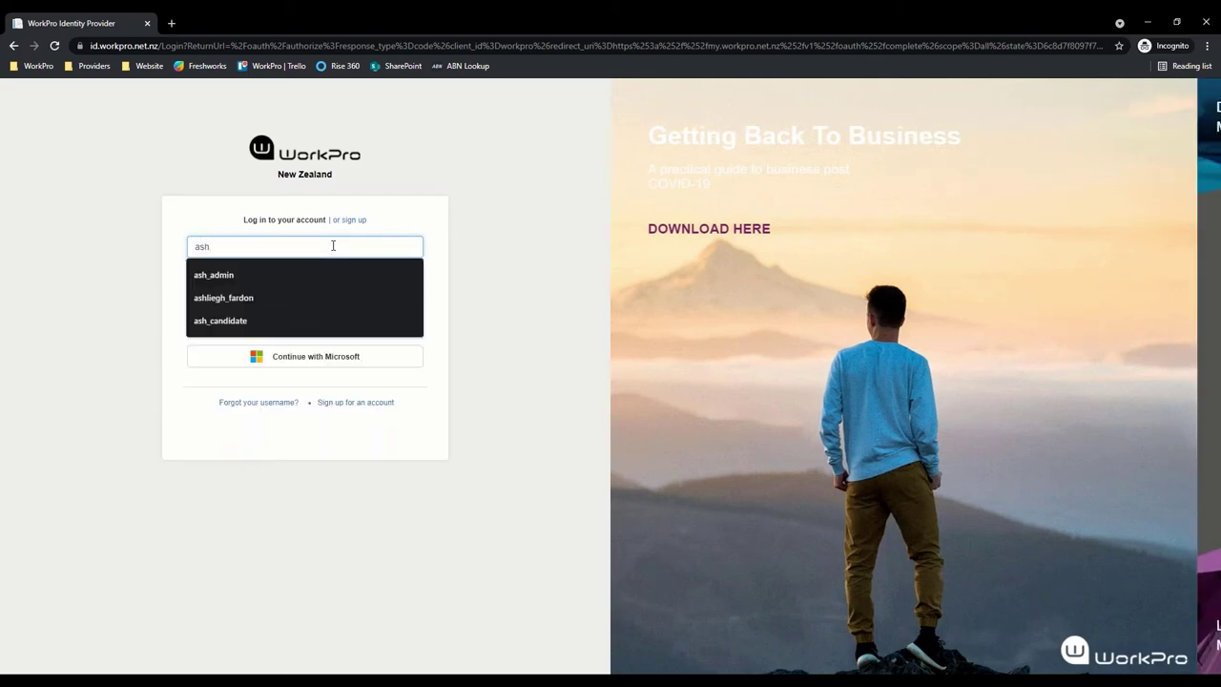
pyautogui.write('_d')
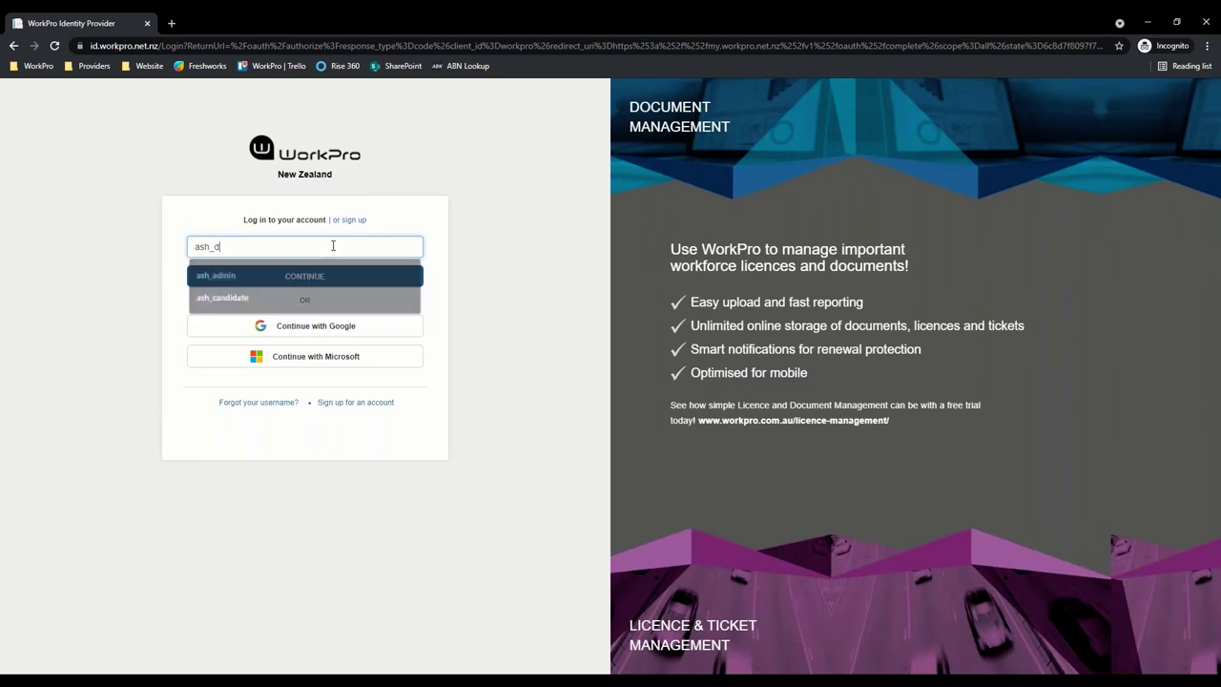
pyautogui.write('emoclient')
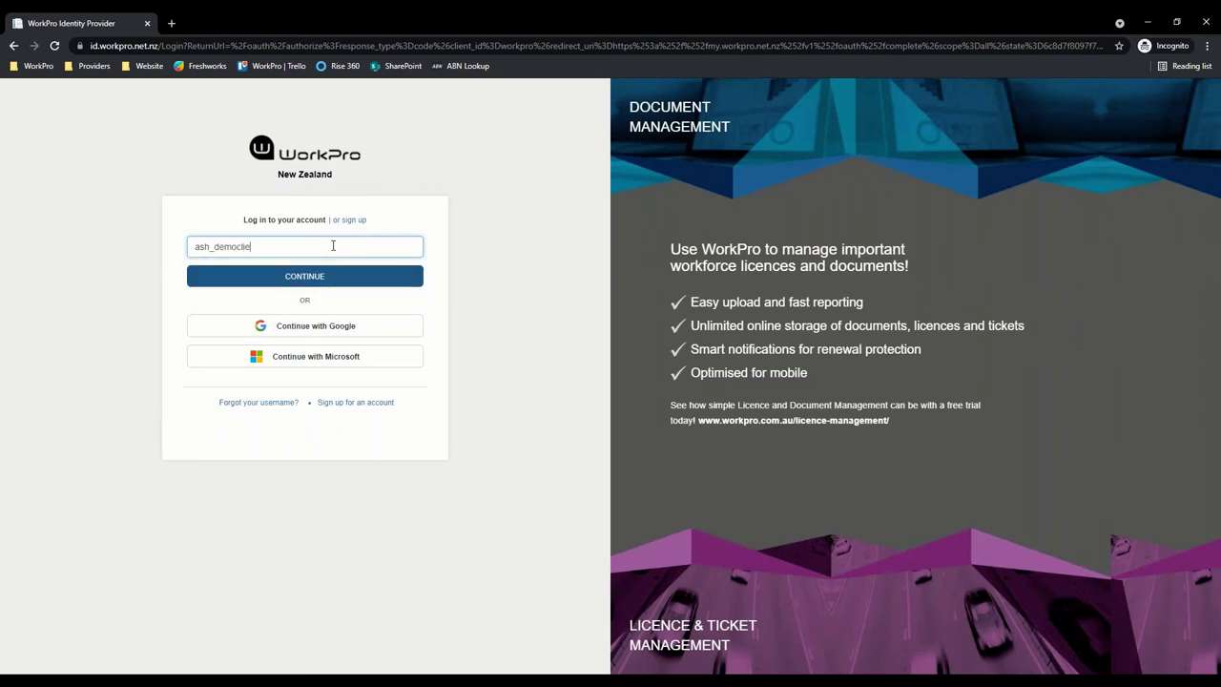
pyautogui.press('Return')
pyautogui.write('****')
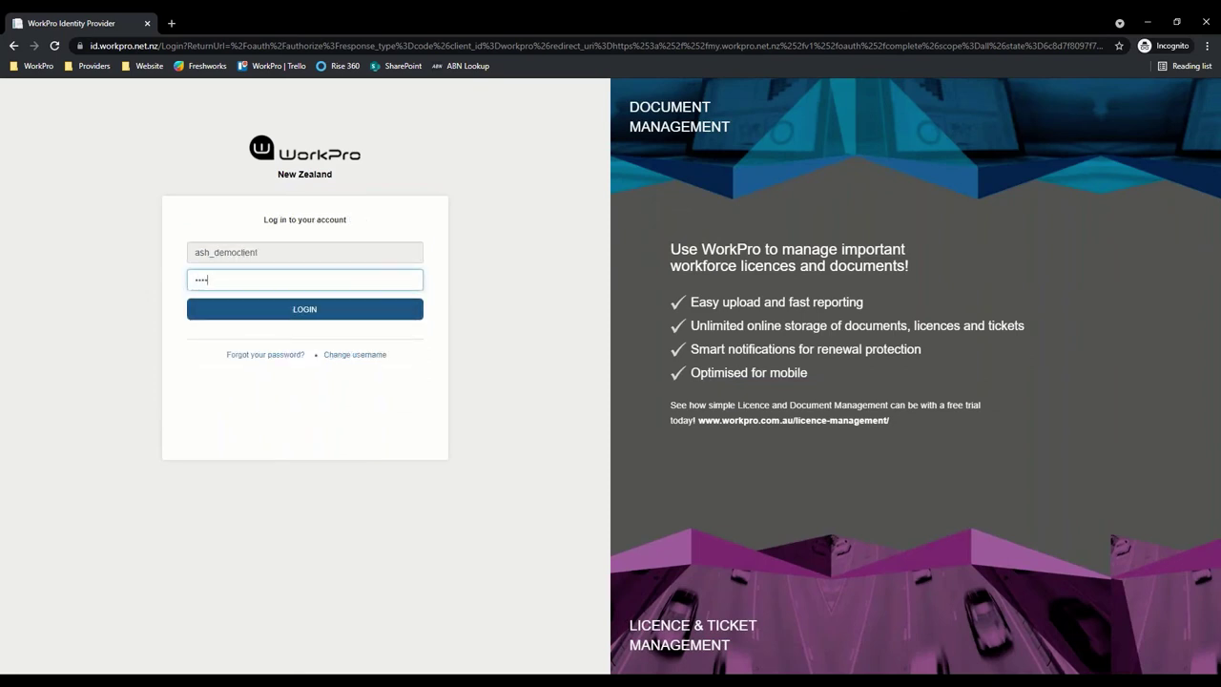
pyautogui.write('*****')
pyautogui.press('Return')
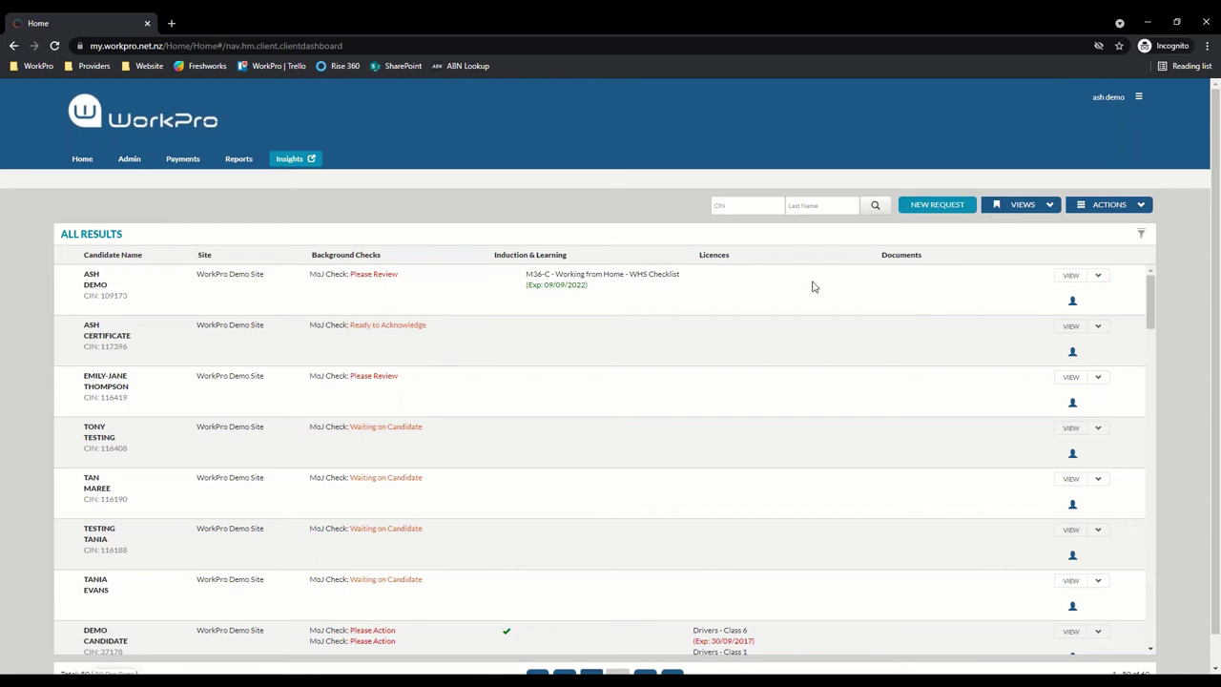
# Filter results to Ministry of Justice Check, briefly toggling the Ready to Acknowledge status filter
pyautogui.click(1141, 234)
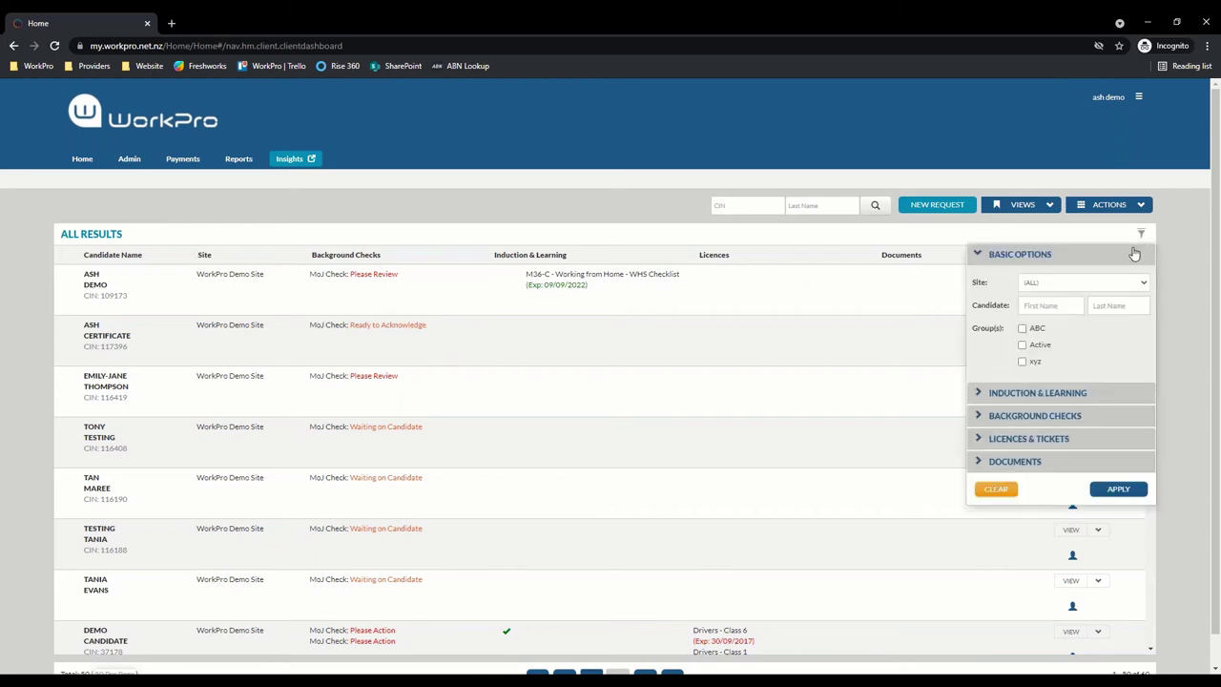
pyautogui.click(1083, 418)
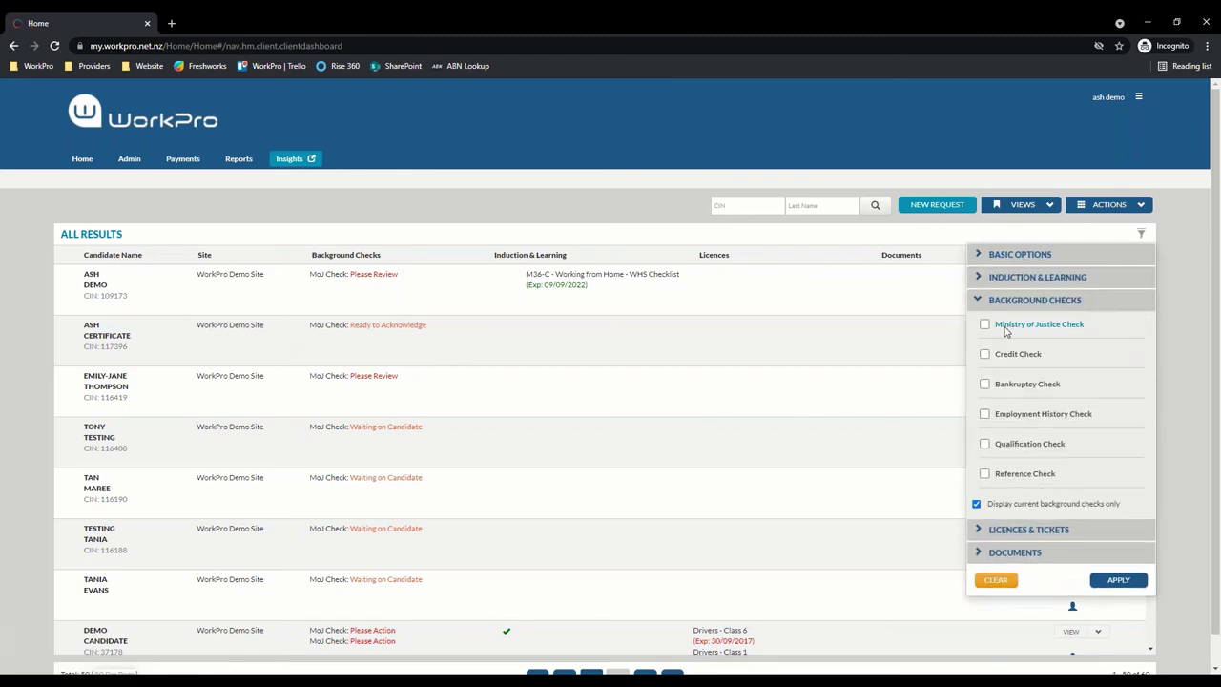
pyautogui.click(1003, 326)
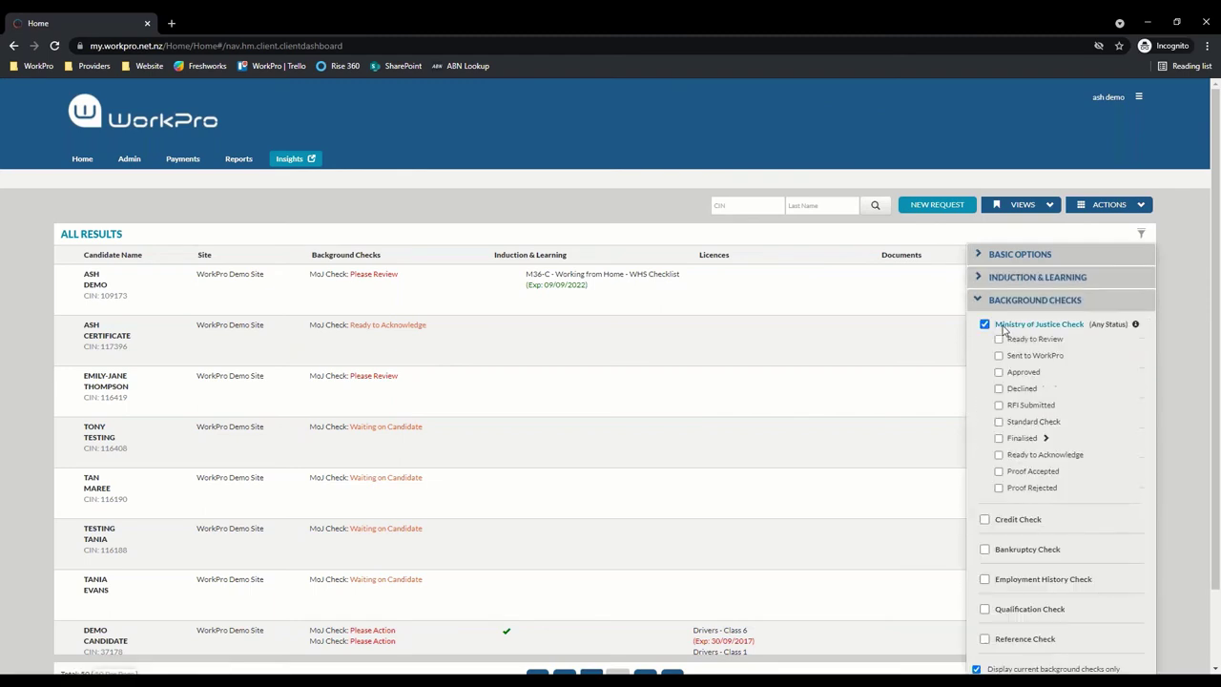
pyautogui.click(1000, 455)
pyautogui.click(999, 456)
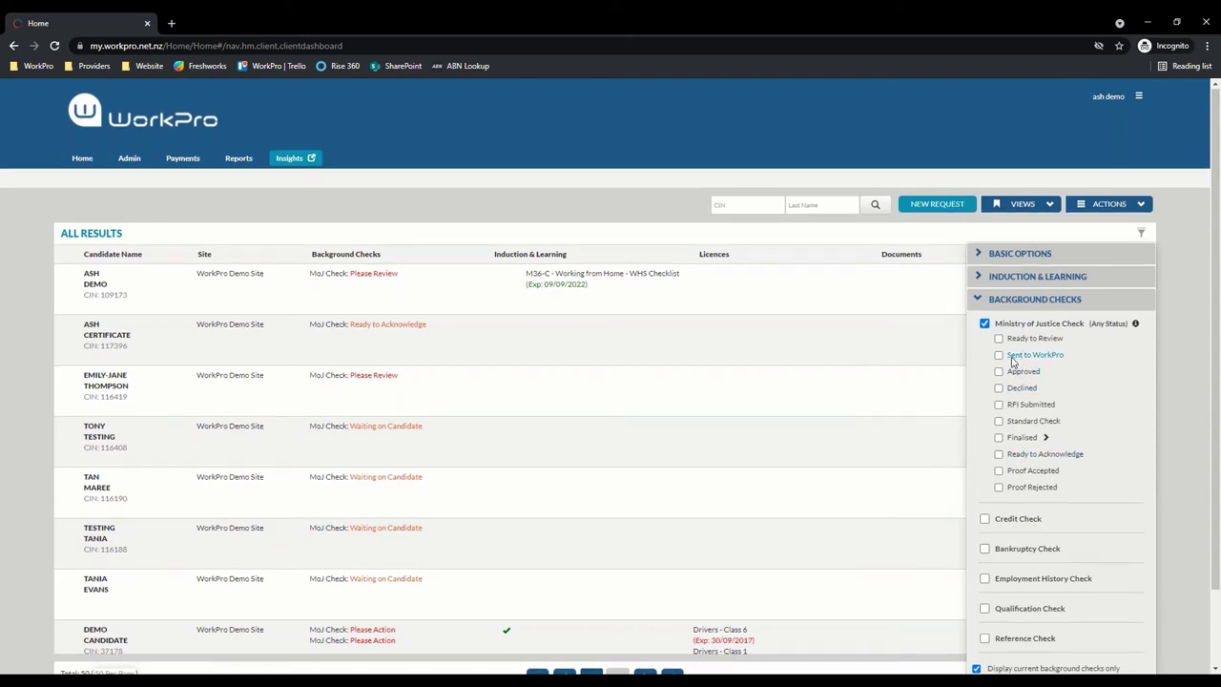
# Collapse the background check filters and close the results filter panel
pyautogui.scroll(-1, 1019, 344)
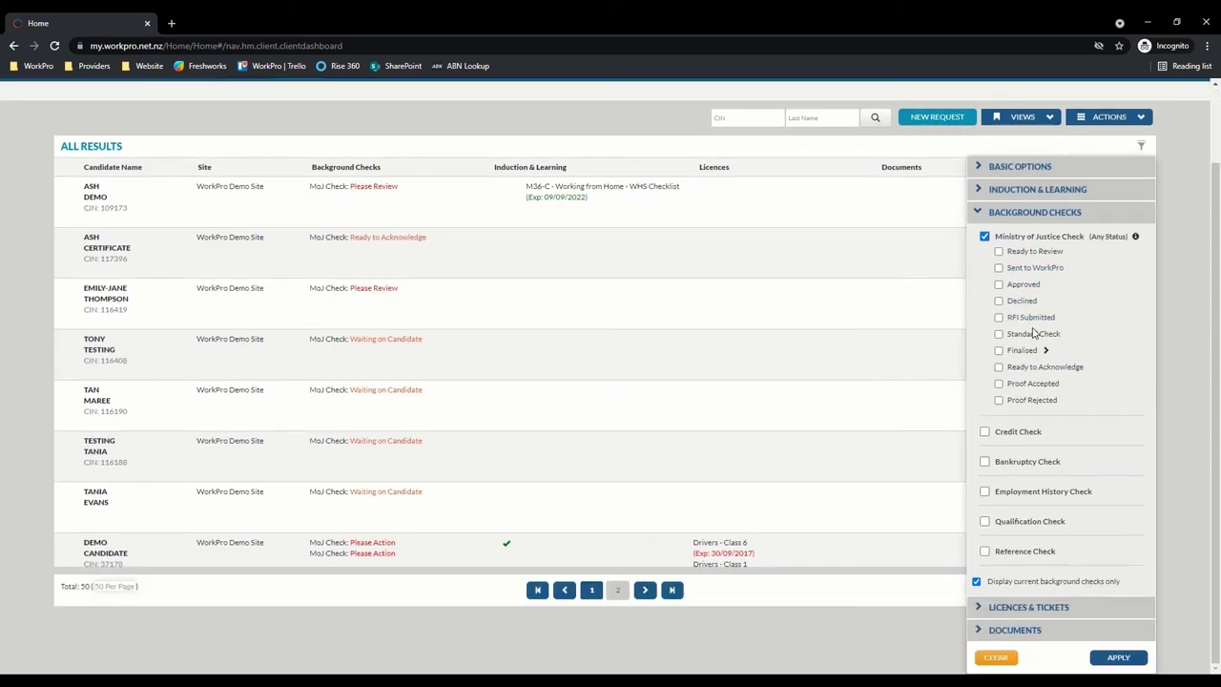
pyautogui.scroll(1, 307, 348)
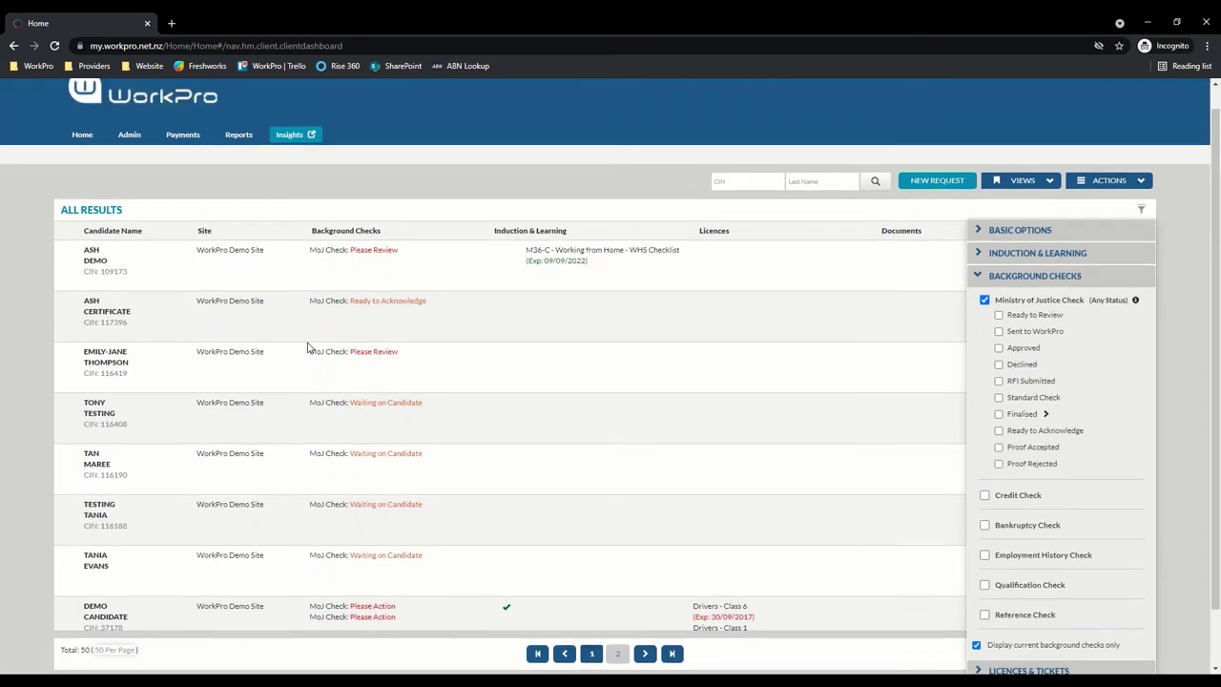
pyautogui.click(983, 277)
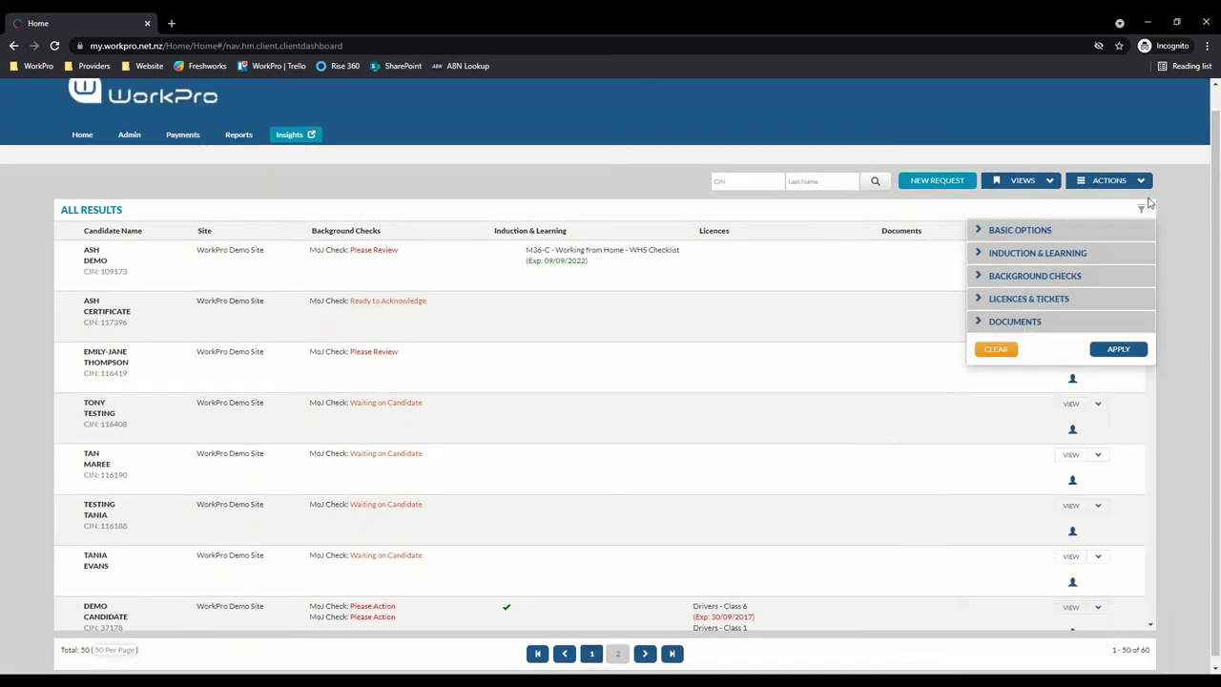
pyautogui.click(1140, 208)
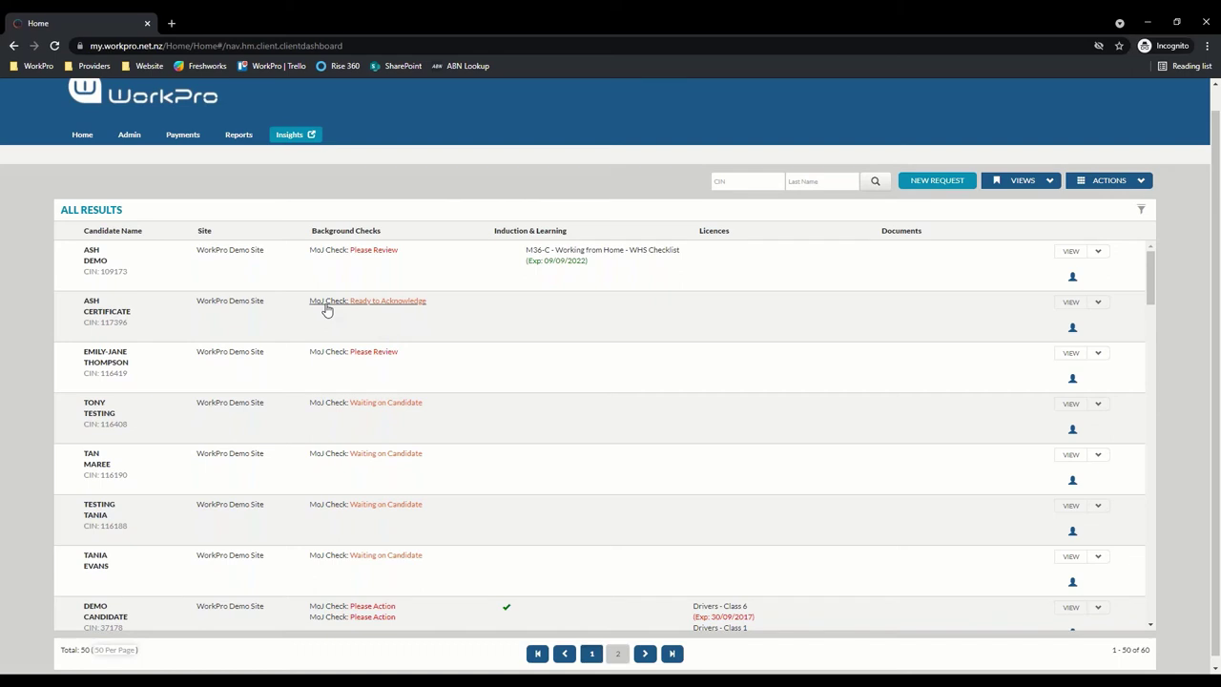
# Open the Ready to Acknowledge MoJ check, inspect the shared certificate image, then begin rejecting it
pyautogui.click(337, 303)
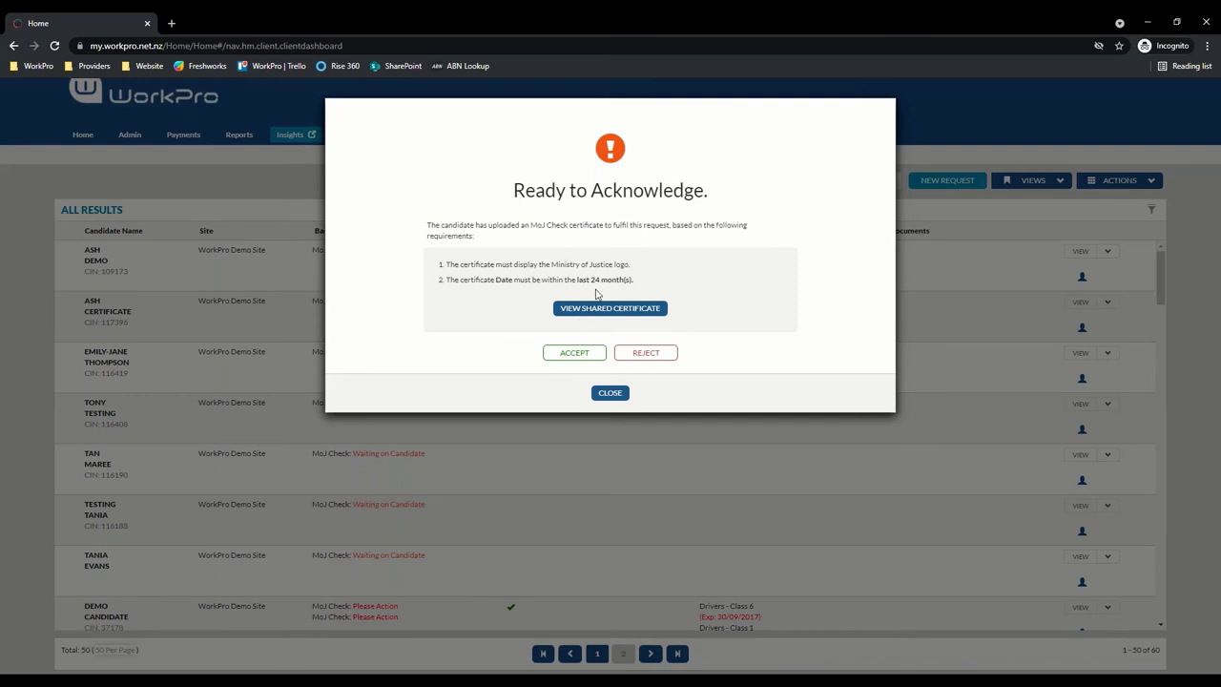
pyautogui.moveTo(633, 267); pyautogui.dragTo(670, 273)
pyautogui.click(627, 314)
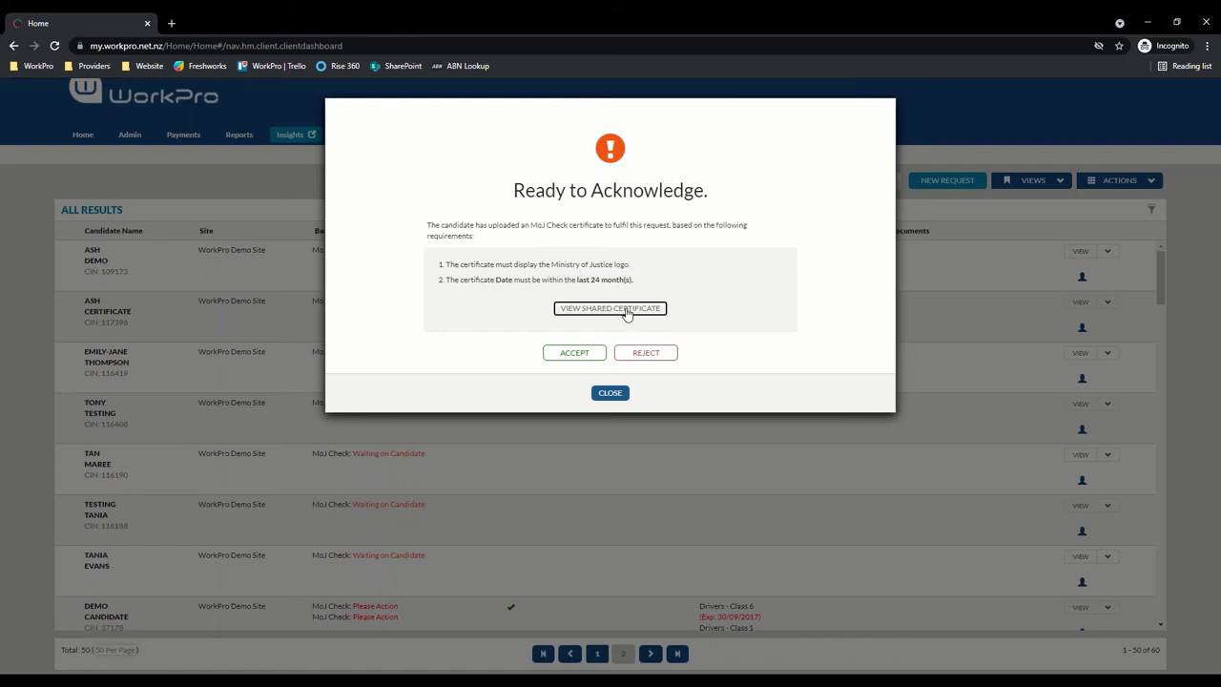
pyautogui.scroll(-3, 592, 251)
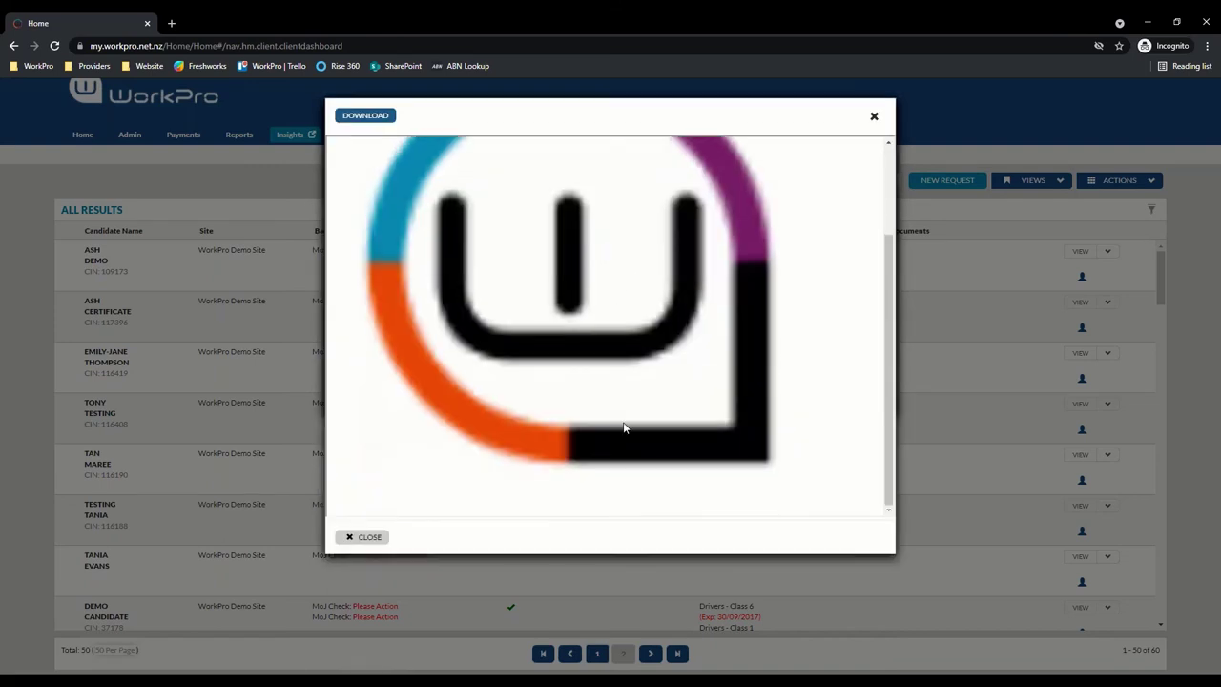
pyautogui.scroll(2, 495, 288)
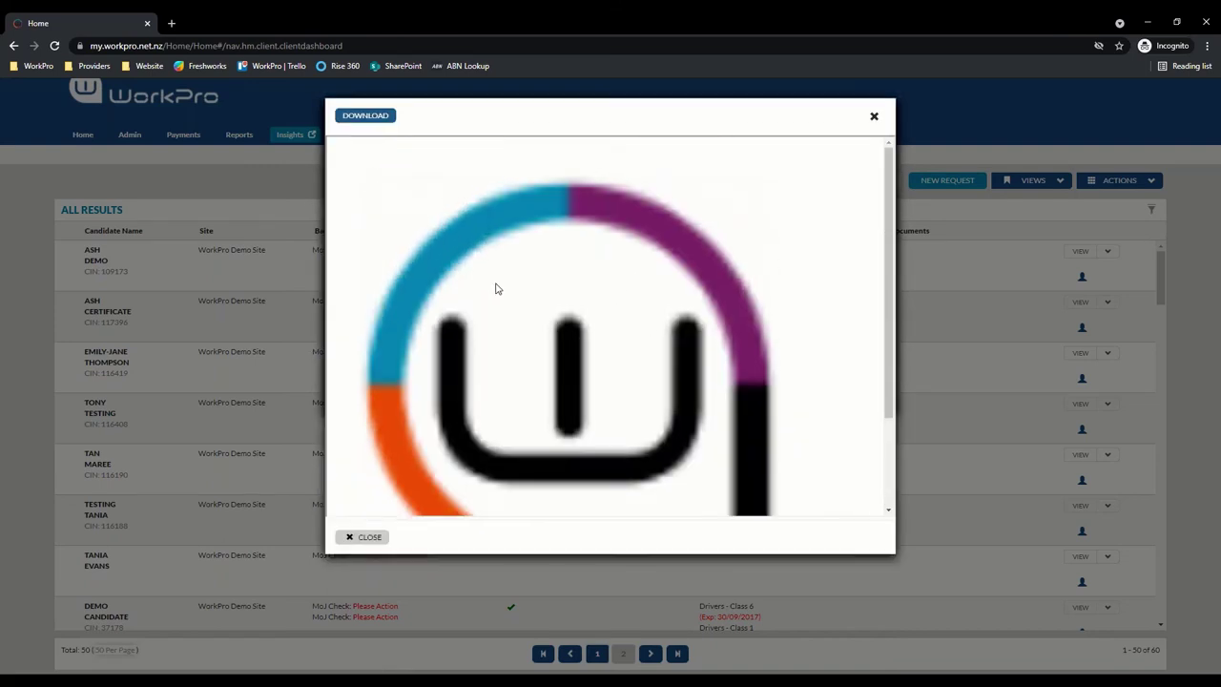
pyautogui.click(360, 536)
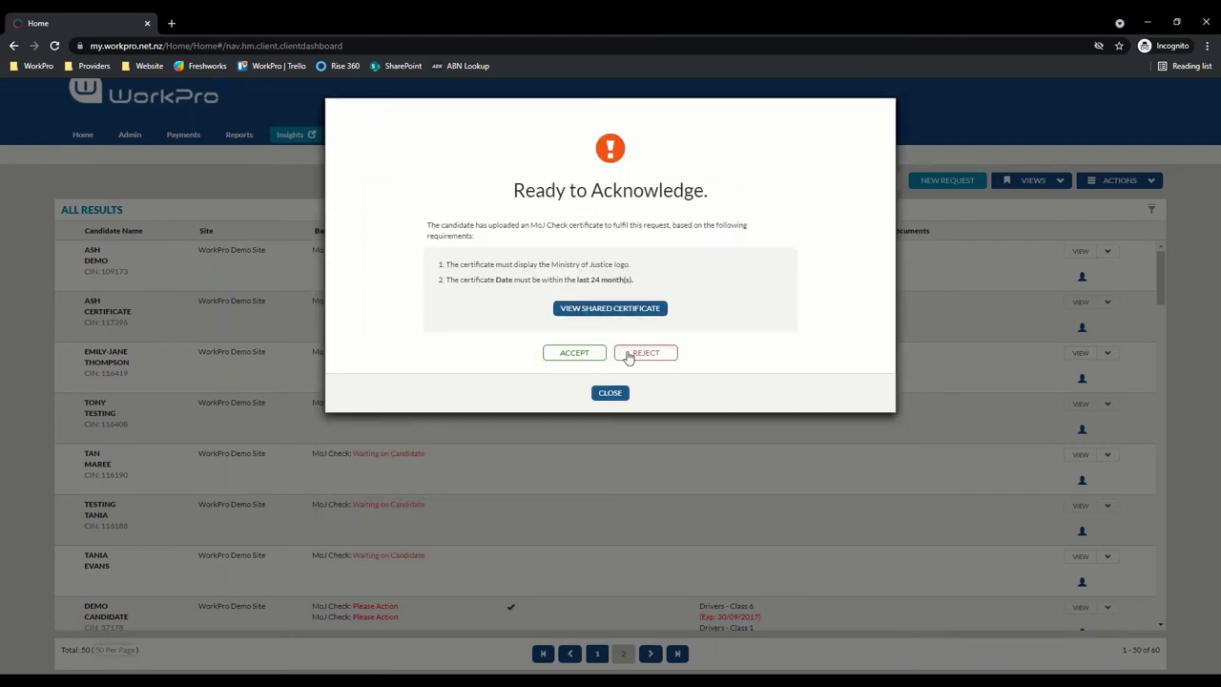
pyautogui.click(629, 355)
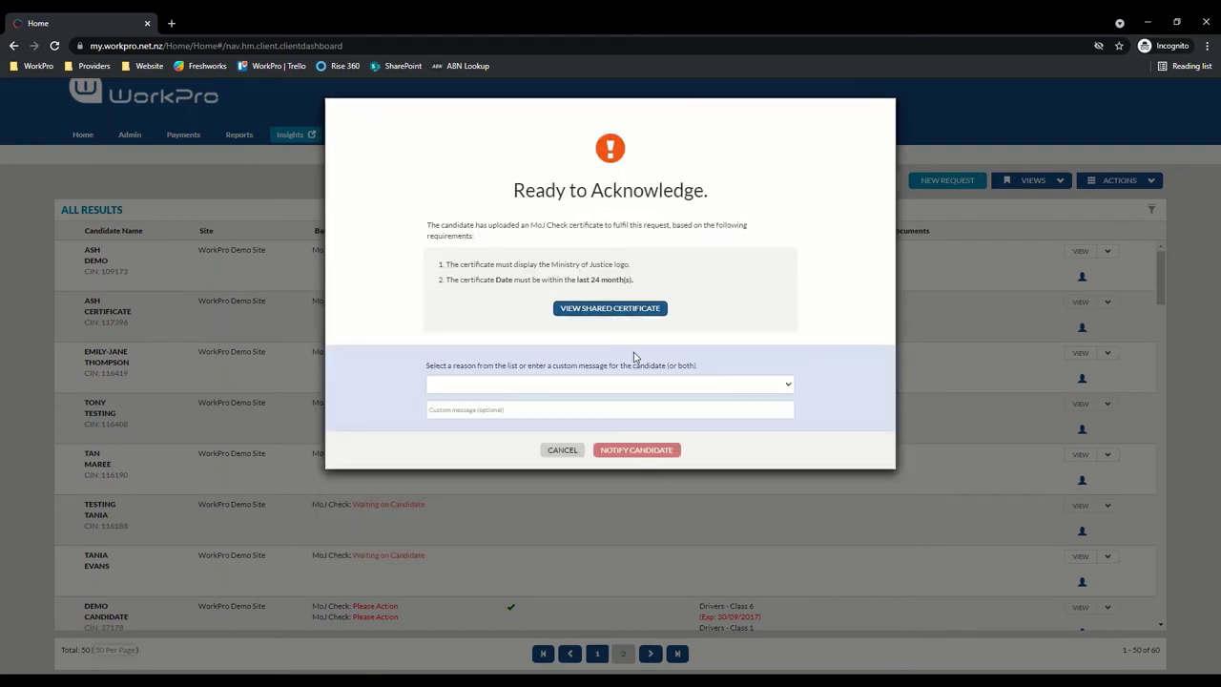
pyautogui.click(477, 383)
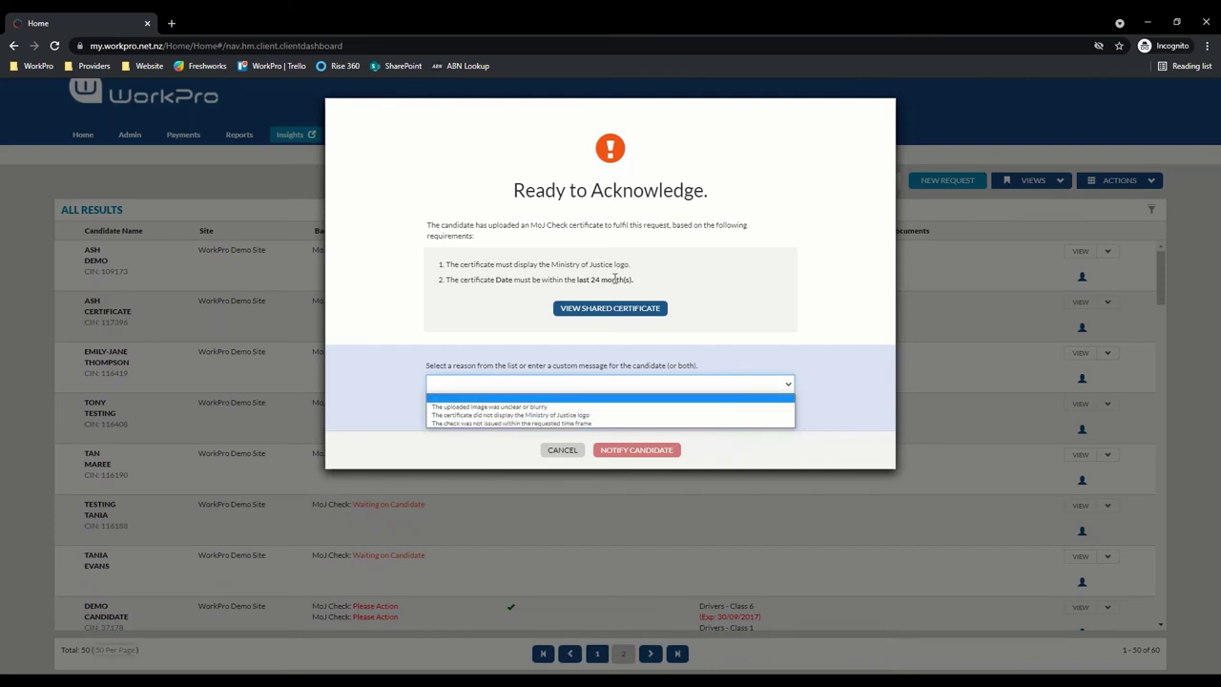
pyautogui.click(575, 415)
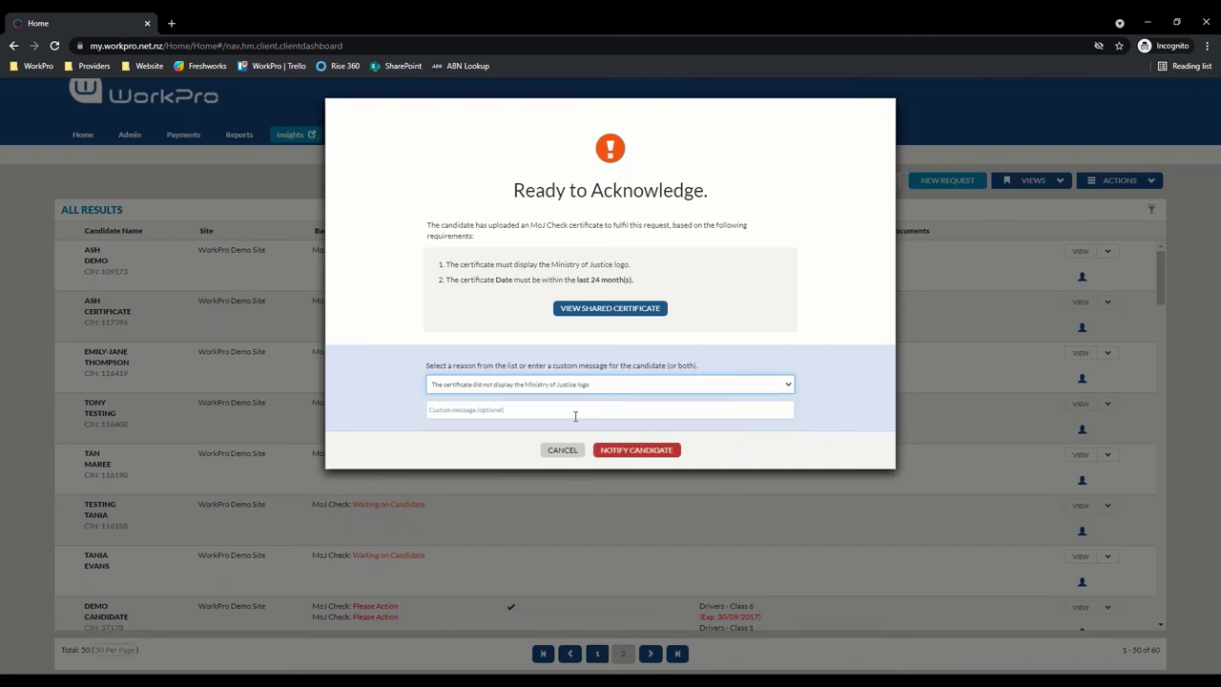
pyautogui.click(567, 409)
pyautogui.write('fres')
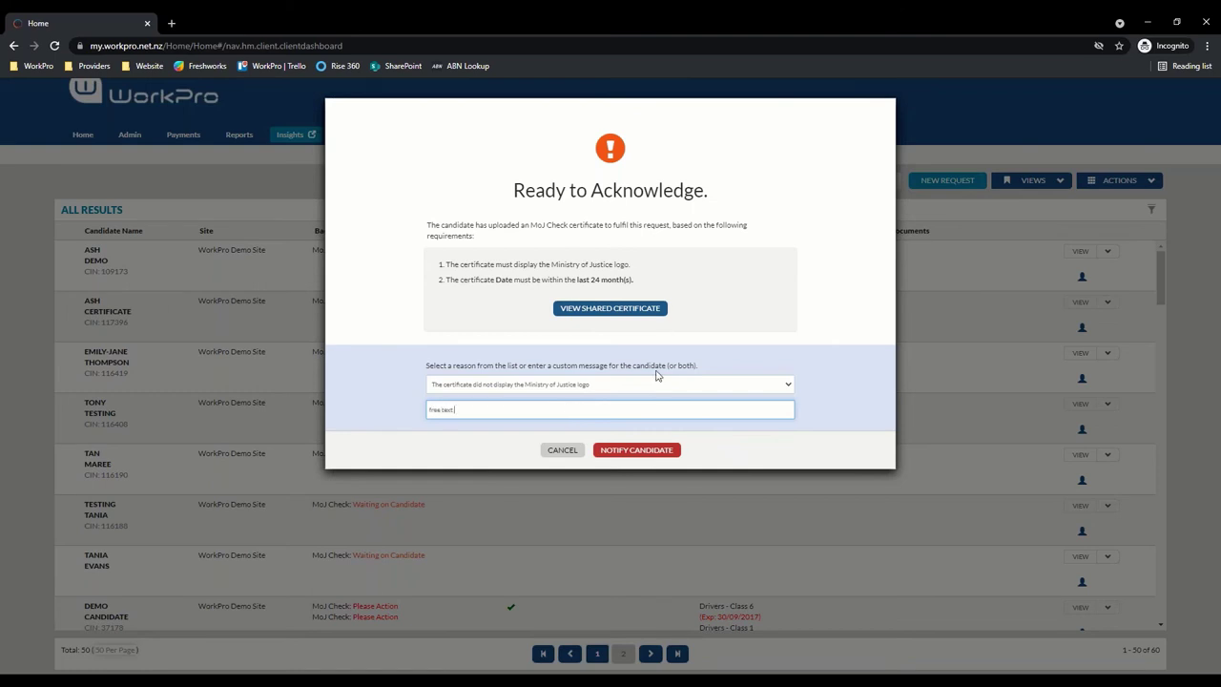
pyautogui.click(665, 454)
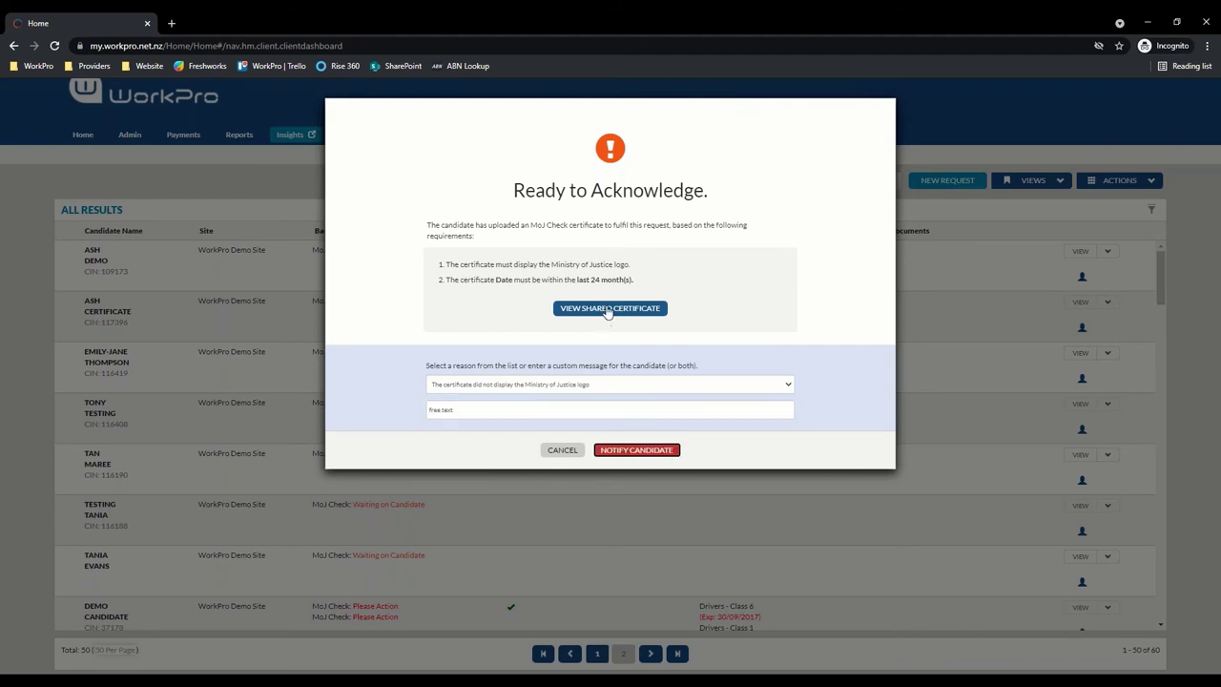
pyautogui.click(562, 450)
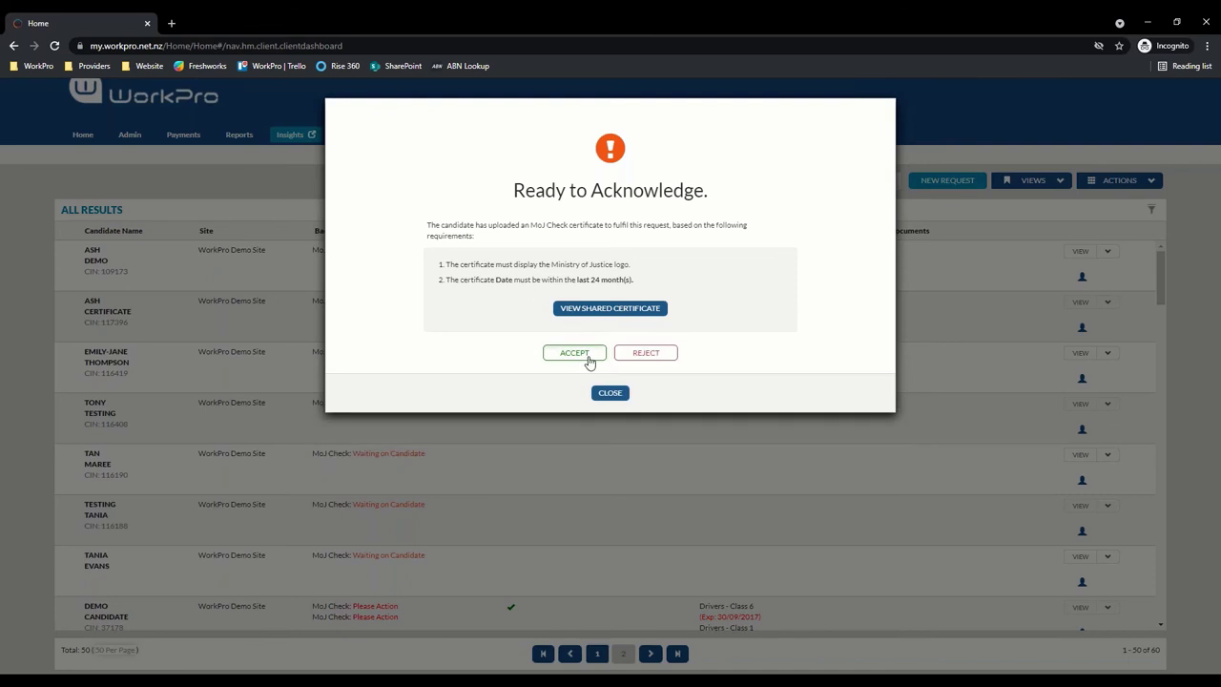
# Accept the shared certificate as Proof Accepted and close the Check Completed summary
pyautogui.click(582, 354)
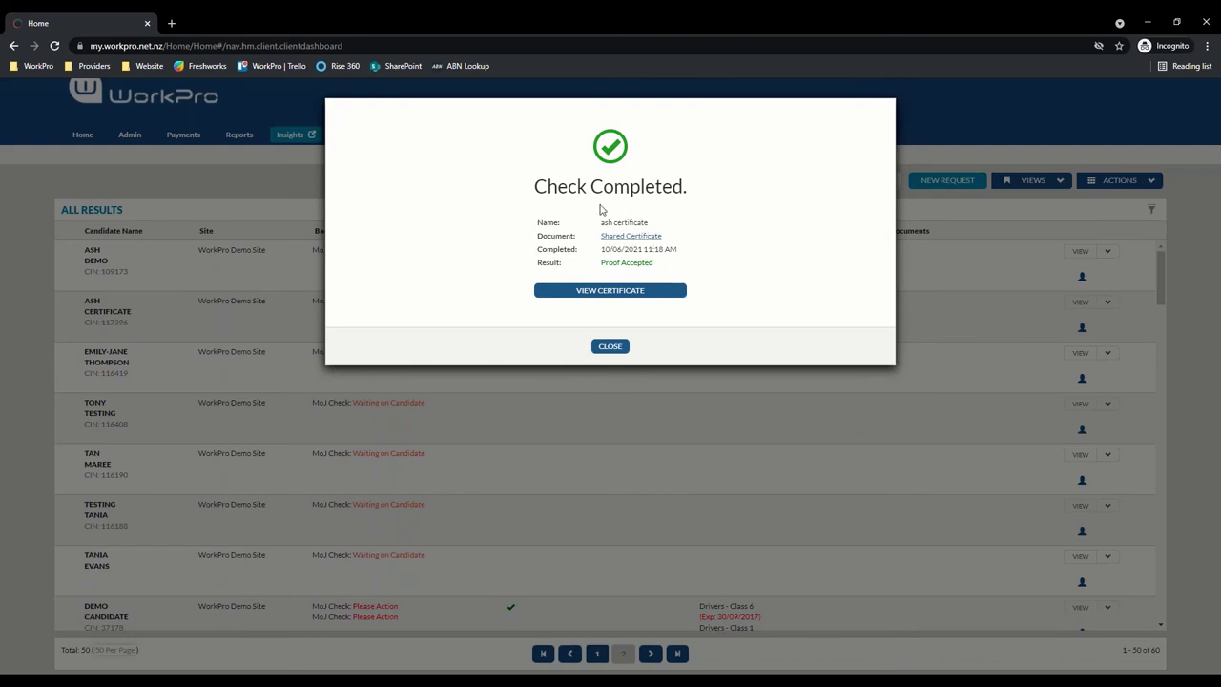
pyautogui.moveTo(660, 221); pyautogui.dragTo(589, 225)
pyautogui.click(611, 349)
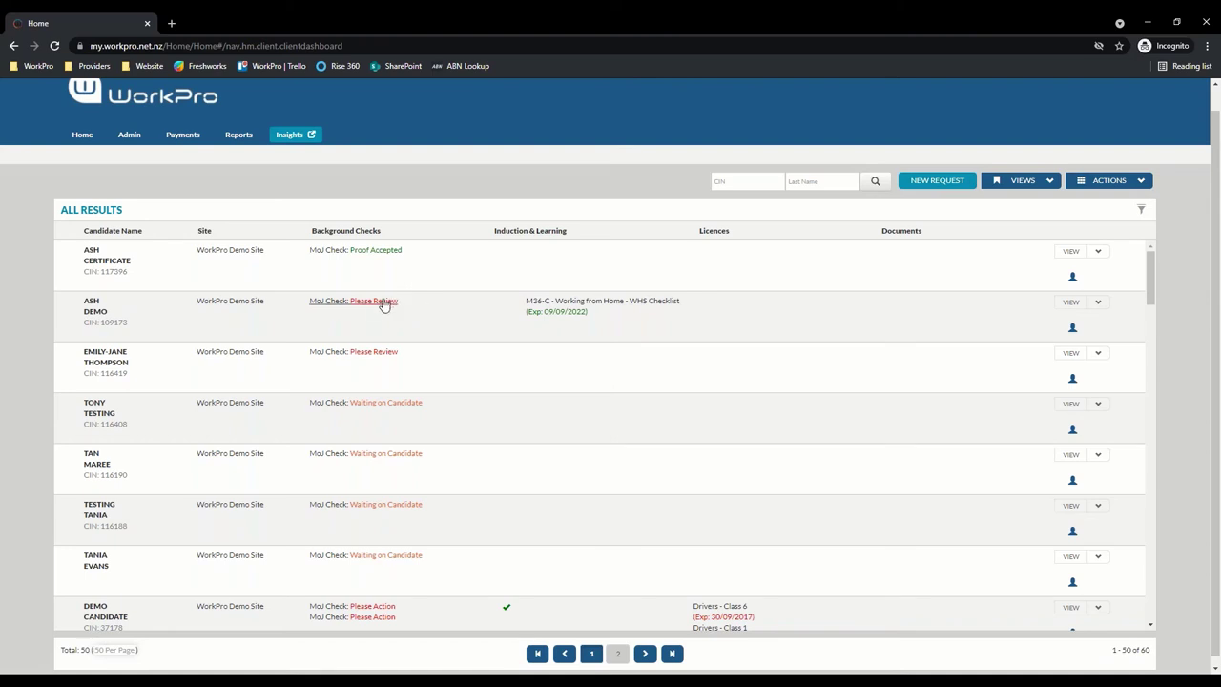
# Open the Please Review MoJ check and continue past details showing $0.00 and 4 business days
pyautogui.click(383, 302)
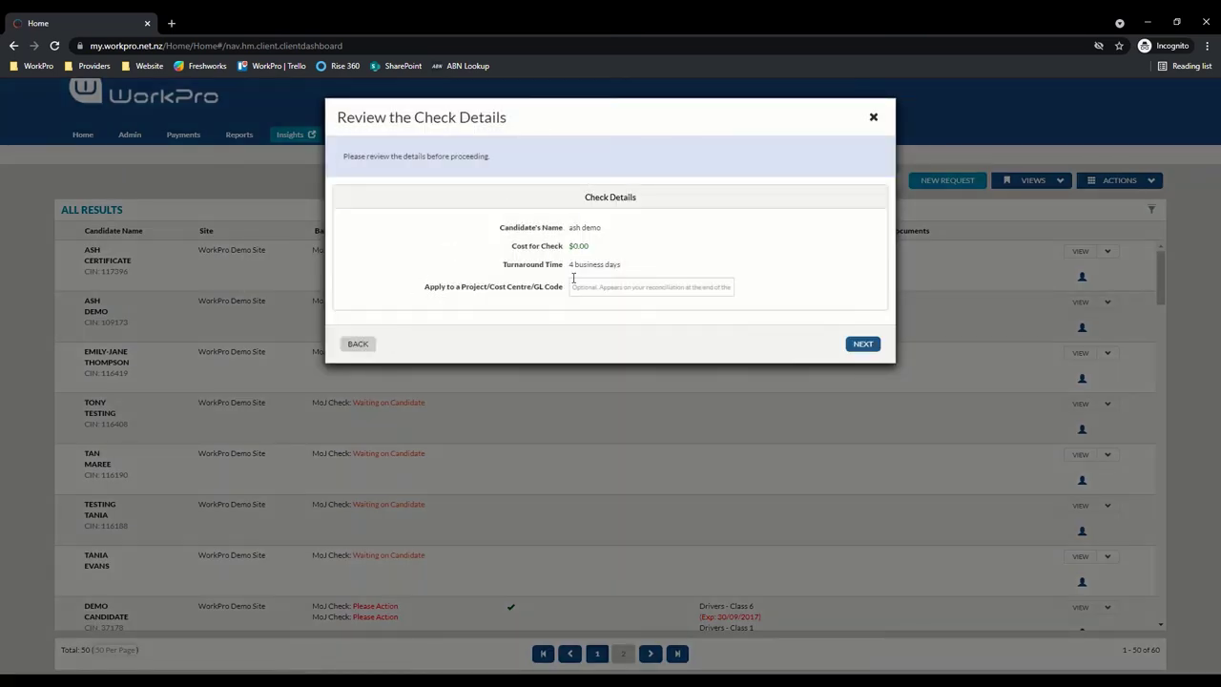
pyautogui.moveTo(572, 276); pyautogui.dragTo(625, 272)
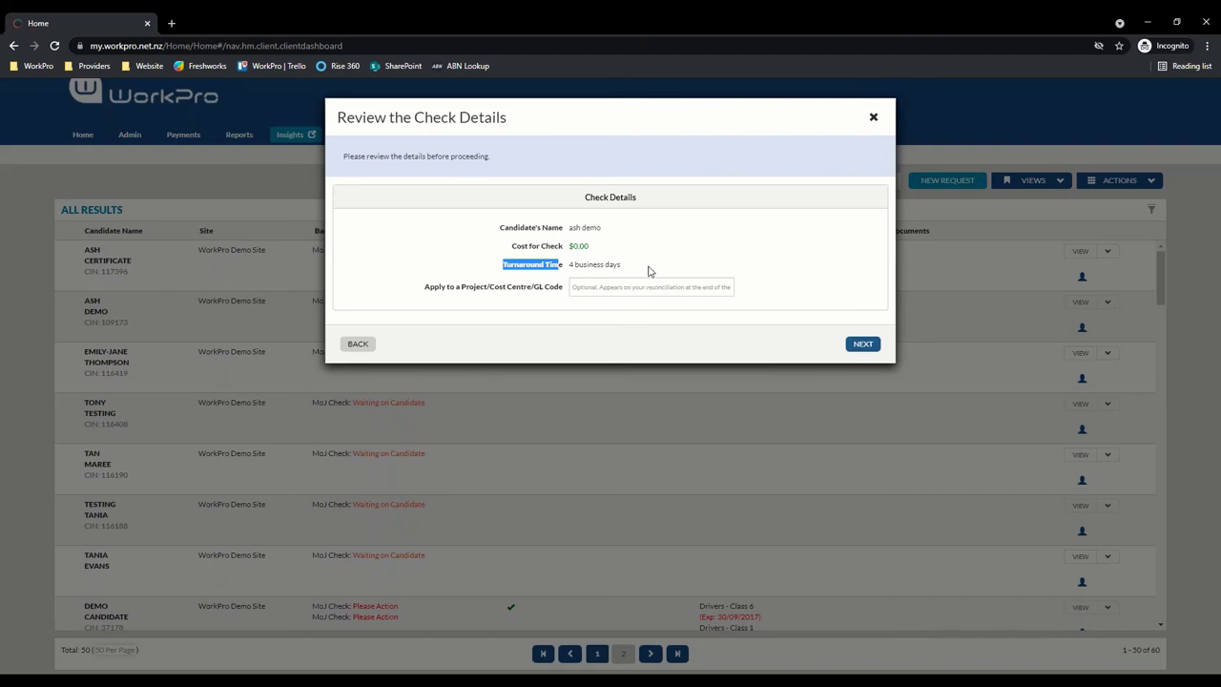
pyautogui.click(864, 347)
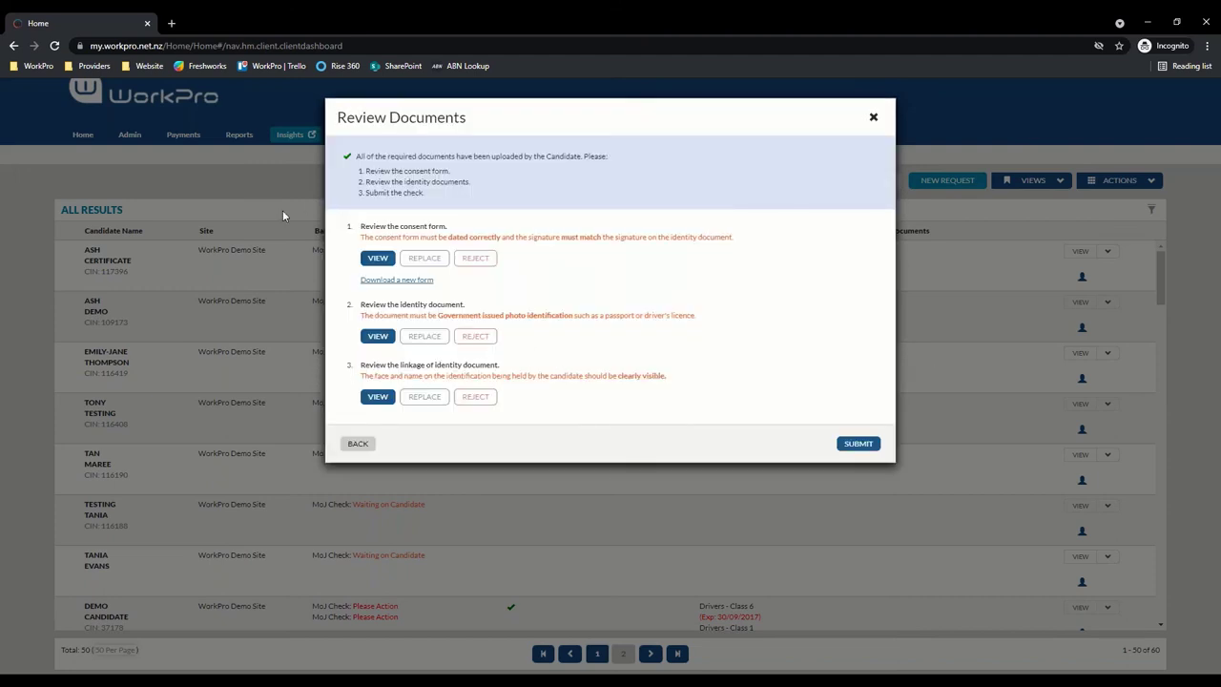
# Review the consent form, close Review Documents without submitting, and switch to the slides
pyautogui.click(378, 259)
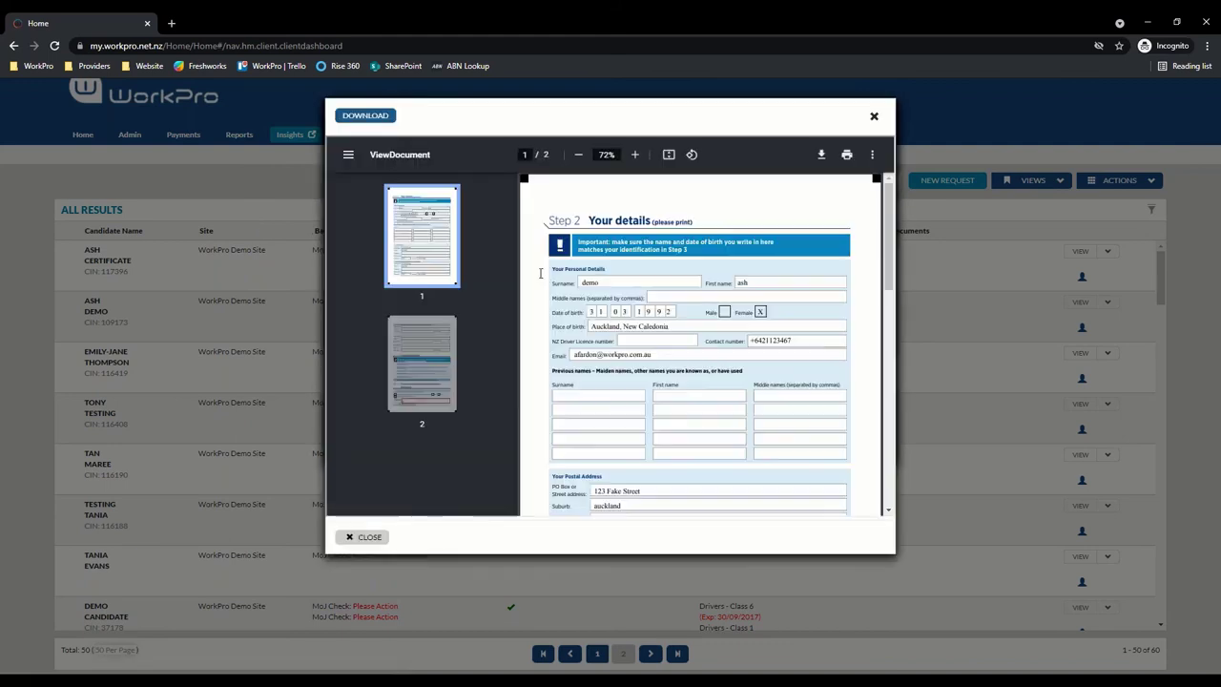
pyautogui.scroll(-15, 616, 350)
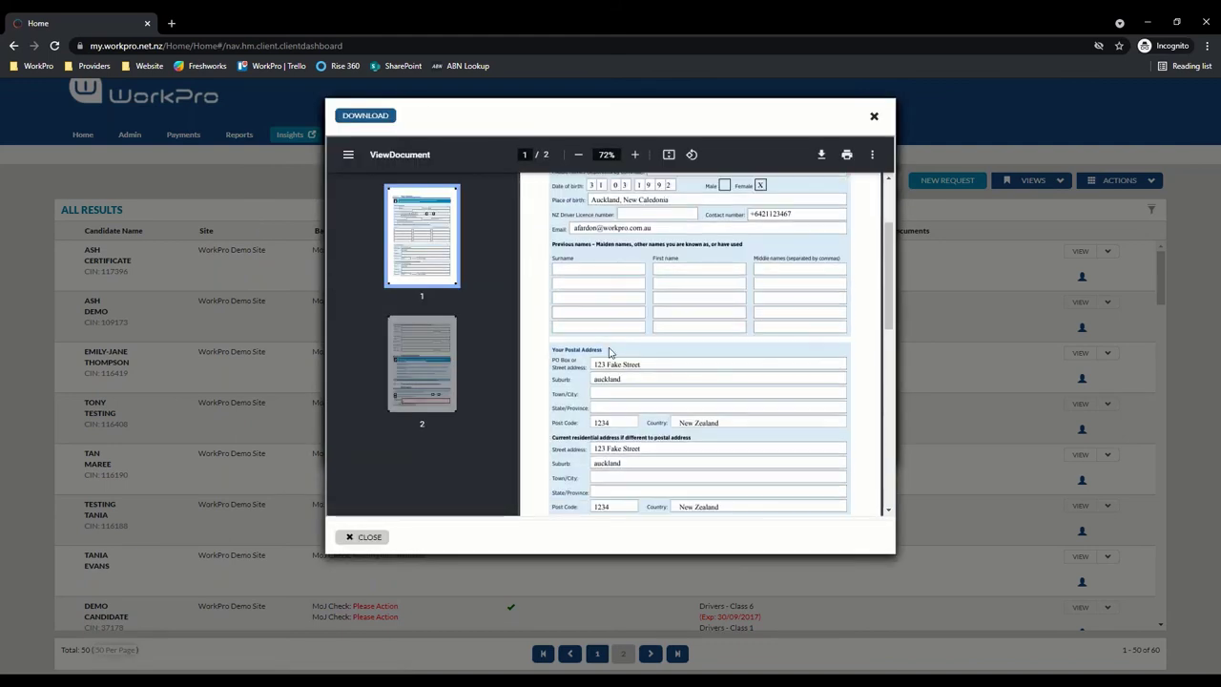
pyautogui.click(873, 116)
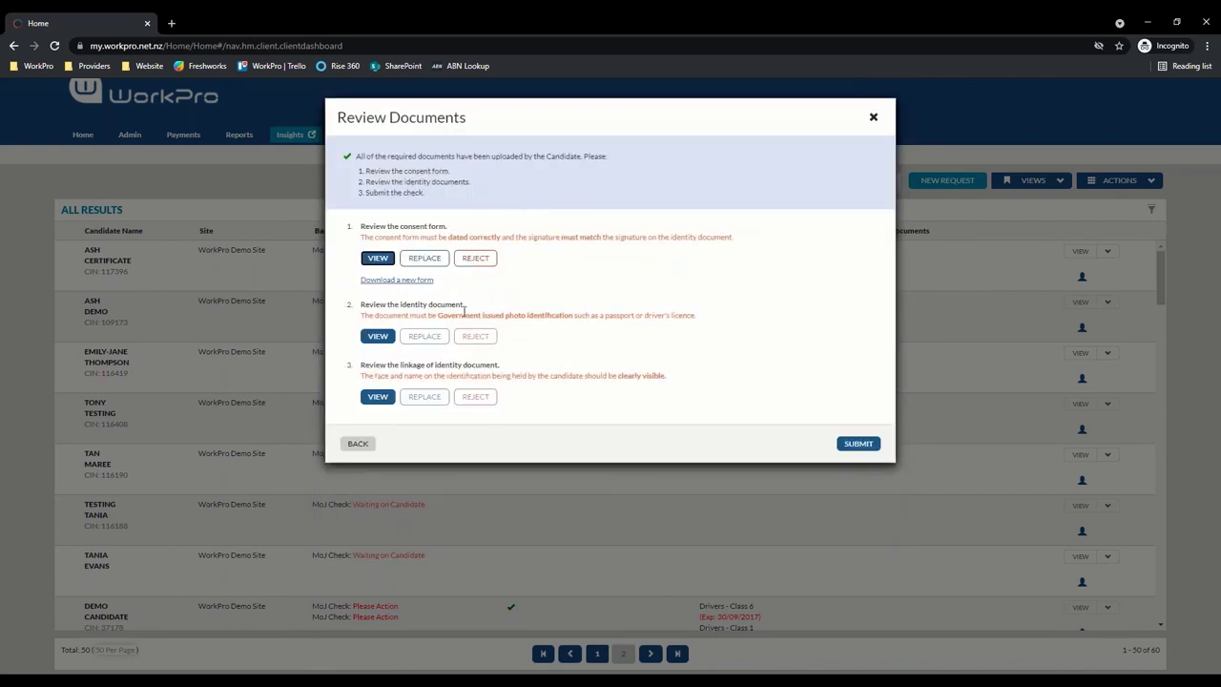
pyautogui.click(873, 118)
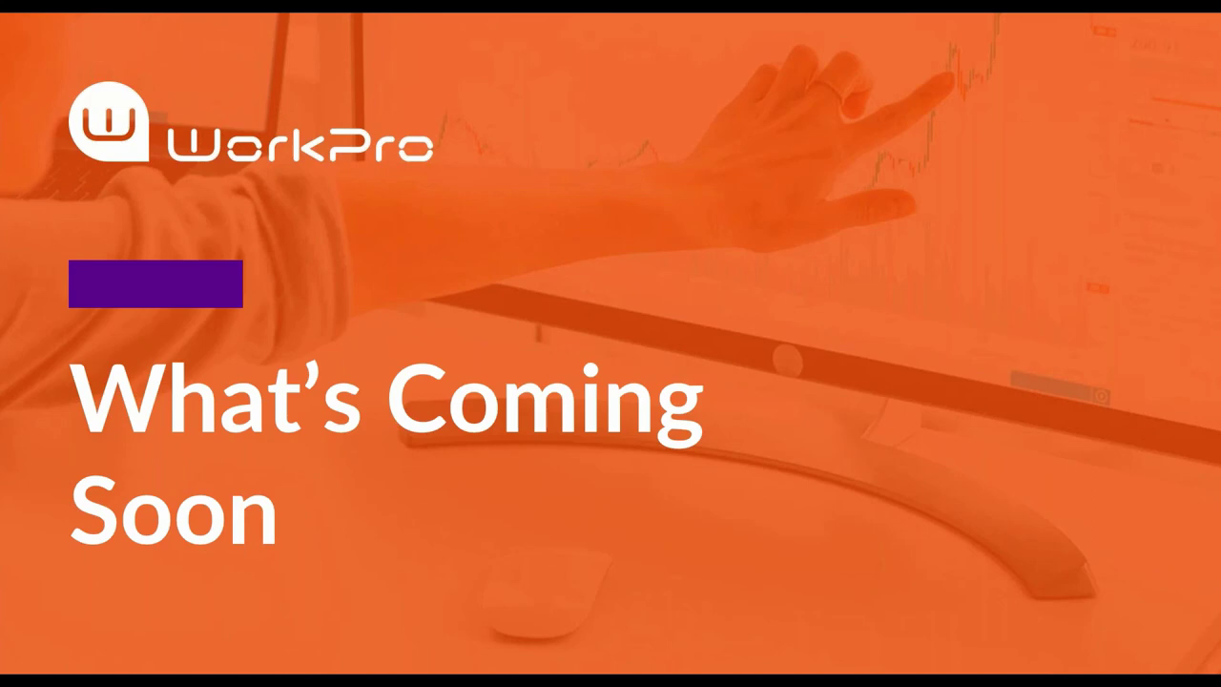
pyautogui.hotkey('ctrl', 'shift', 'o')
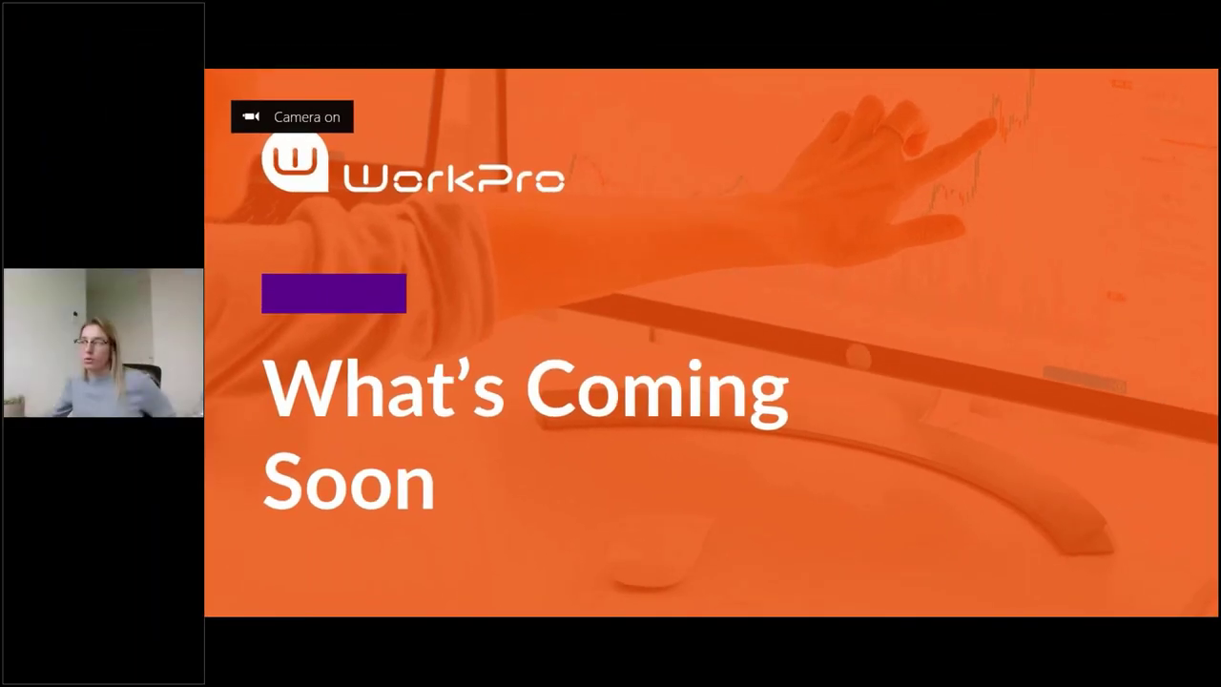